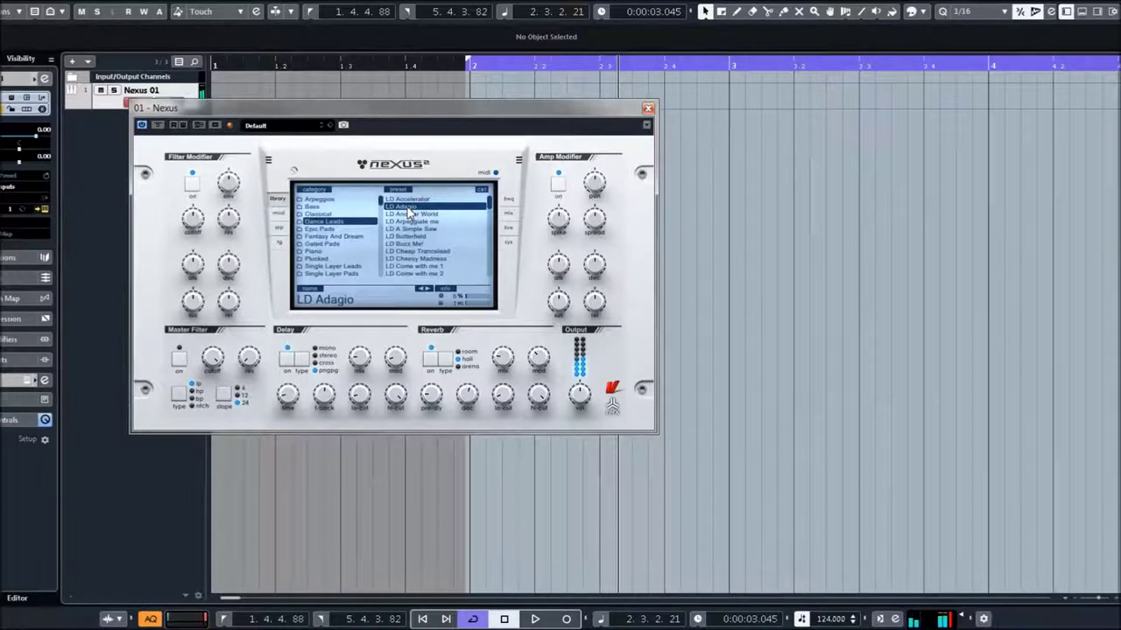
Audition the Dance Leads presets LD Another World, LD Arpeggiate me, LD A Simple Saw and LD Butterfield.
click(408, 214)
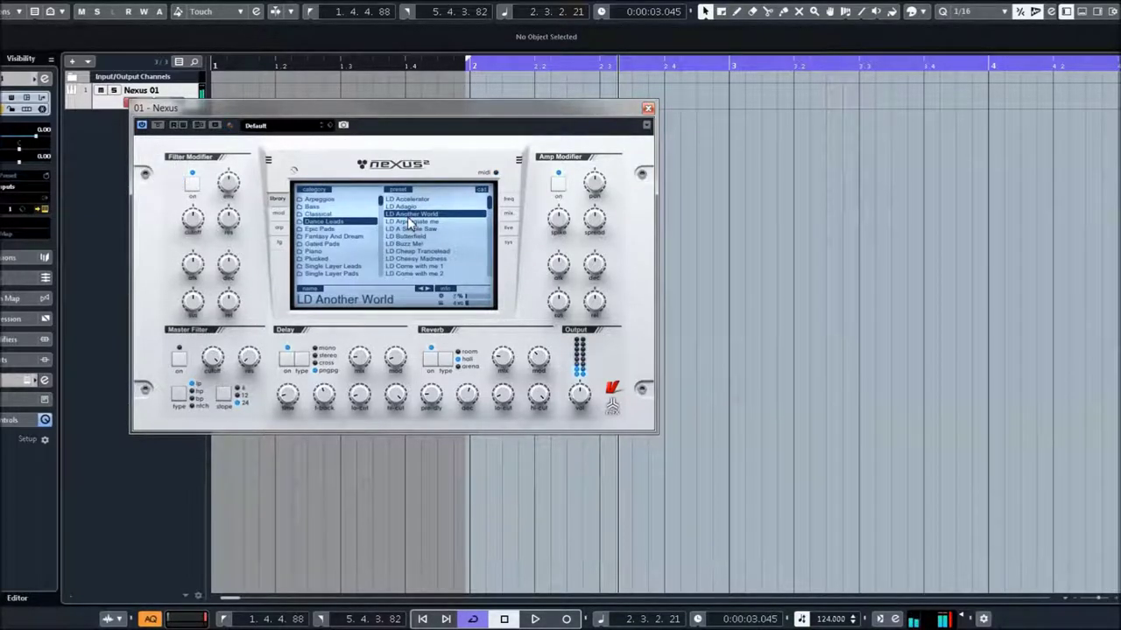
click(409, 222)
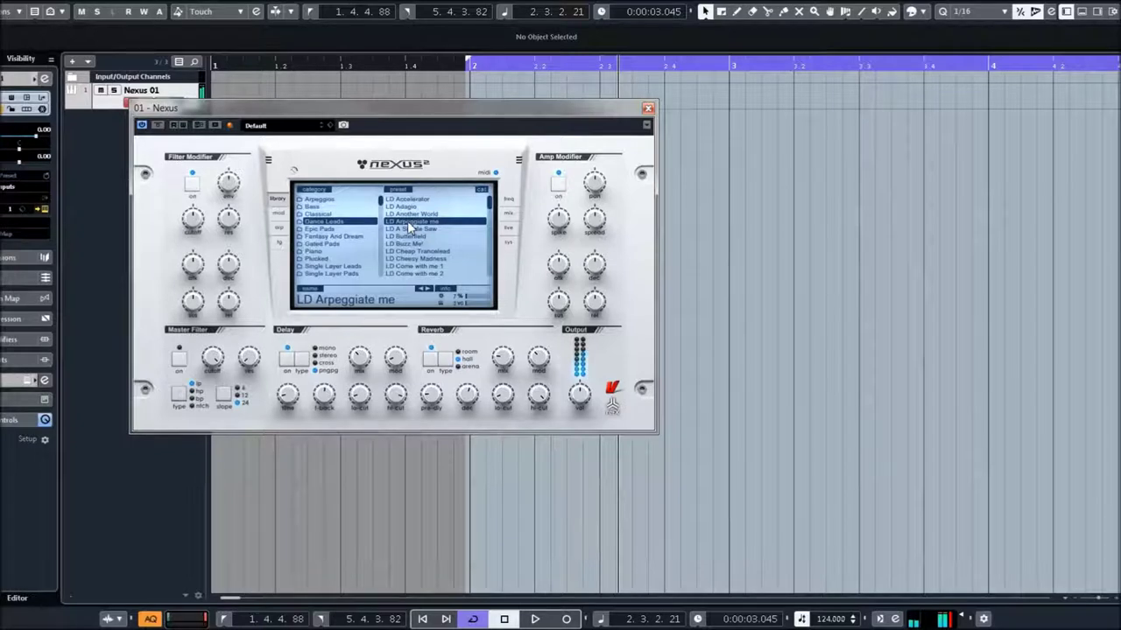
click(411, 229)
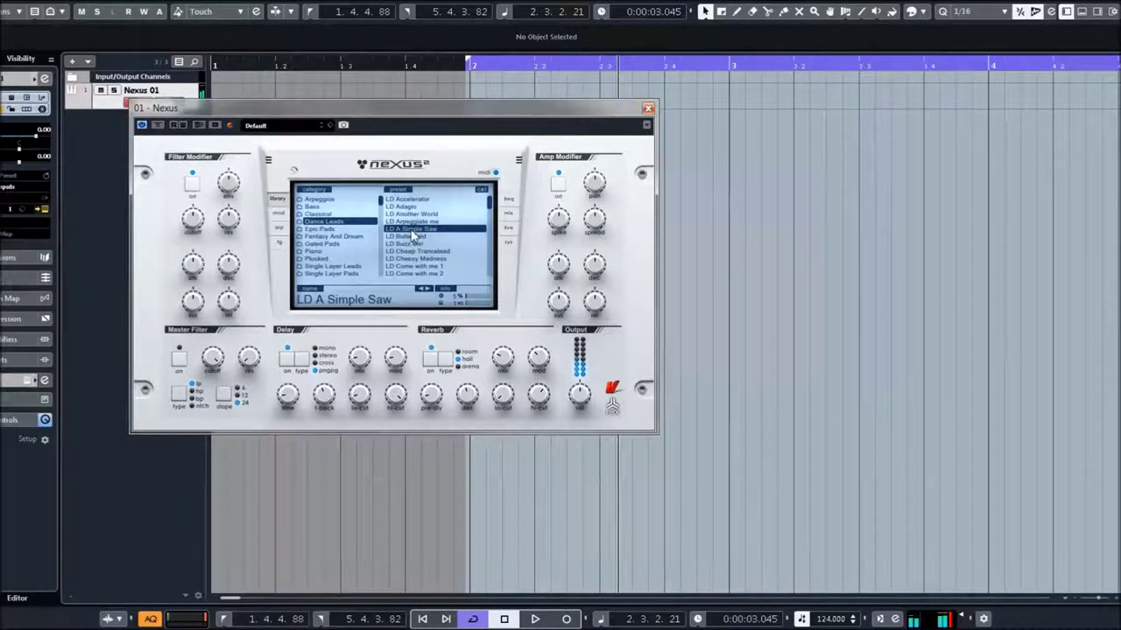
click(411, 236)
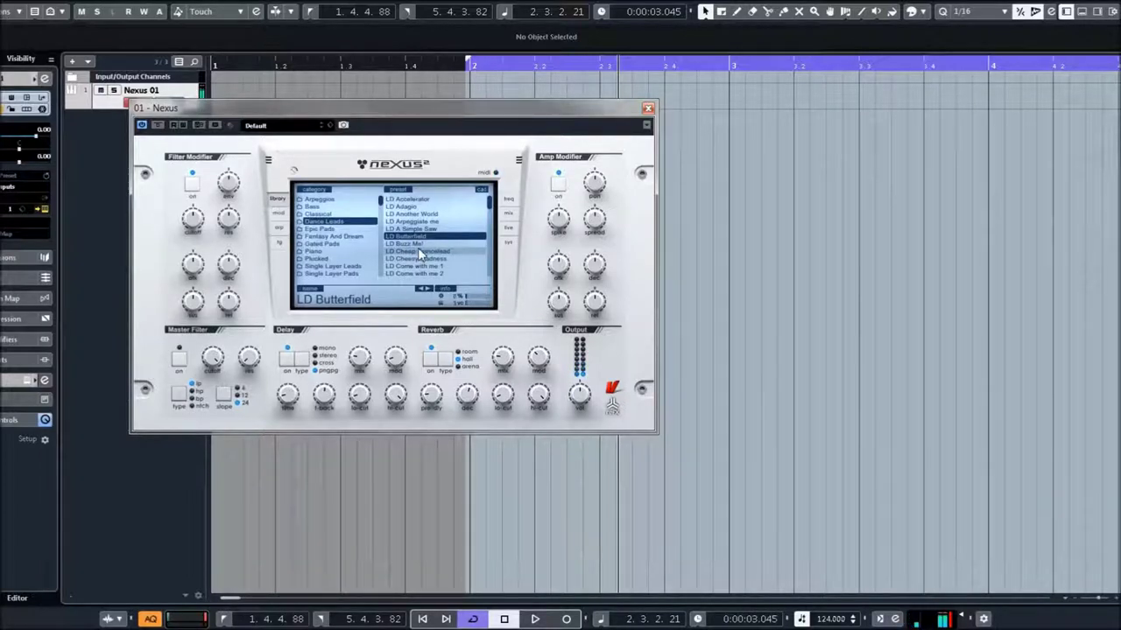
Audition the Dance Leads presets LD Cheesy Madness, LD Cheap Trancelead, LD Come with me 2 and LD Commerse.
scroll(389, 235, down, 3)
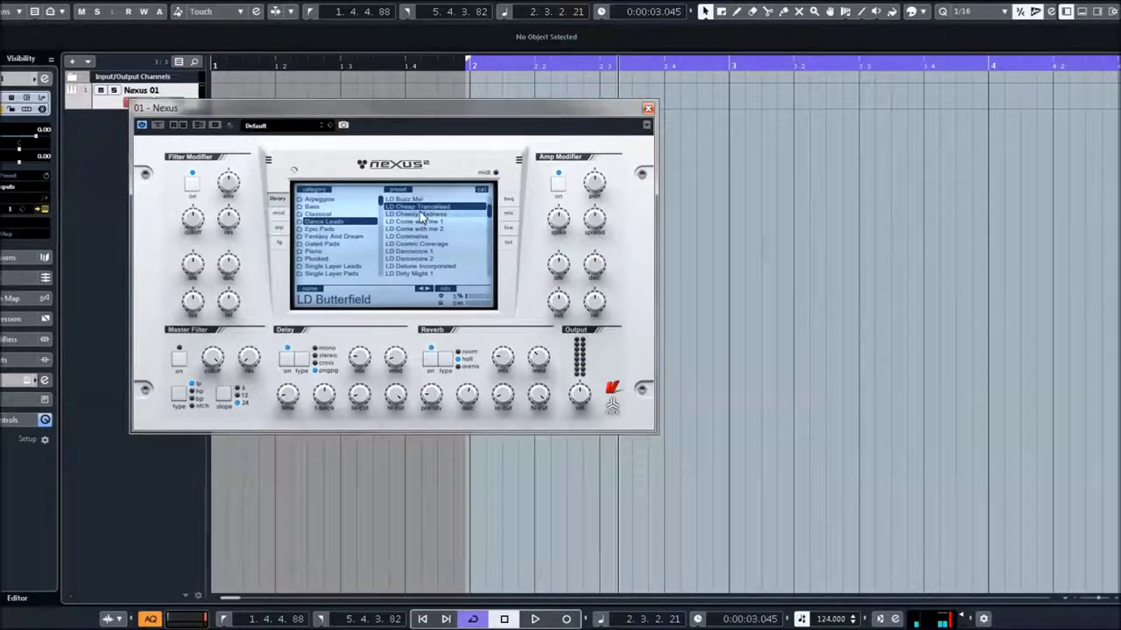
click(421, 214)
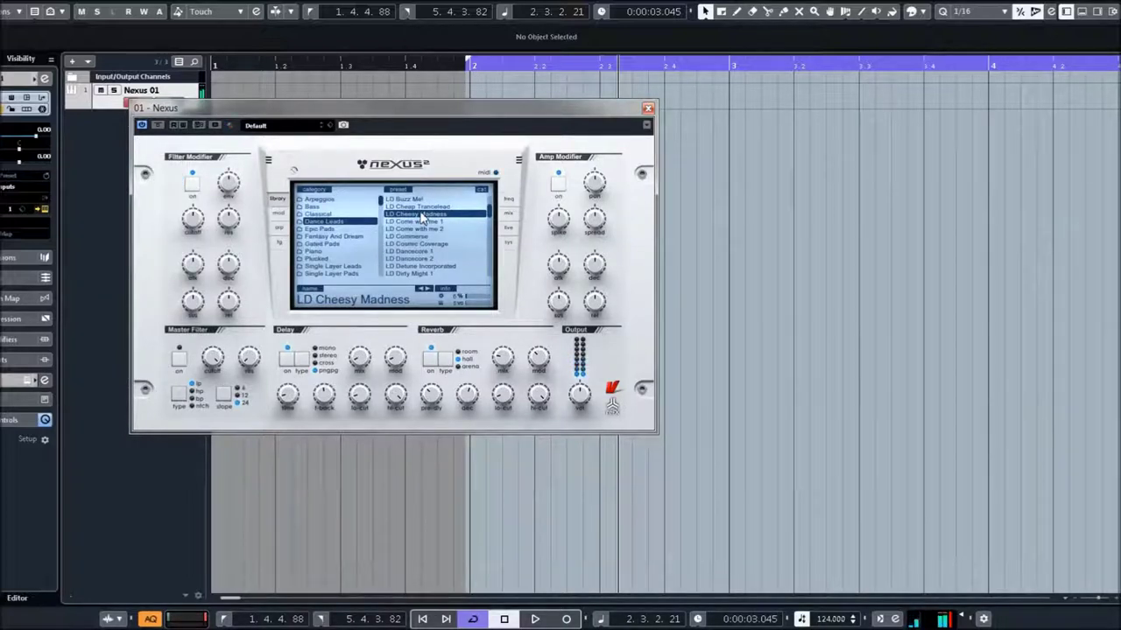
key(Up)
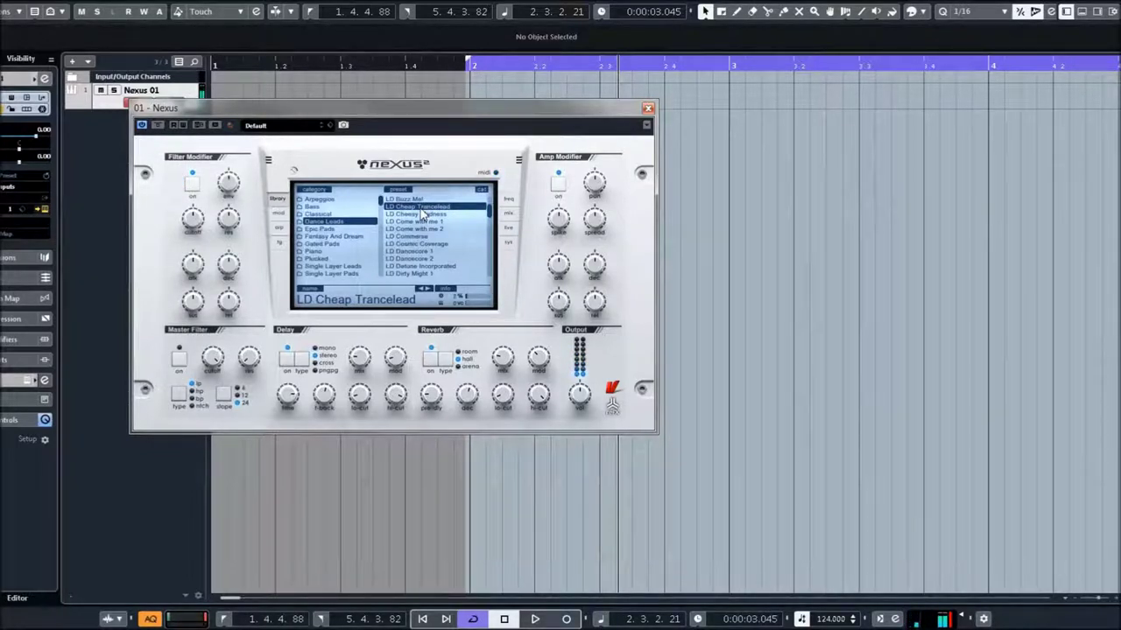
click(418, 229)
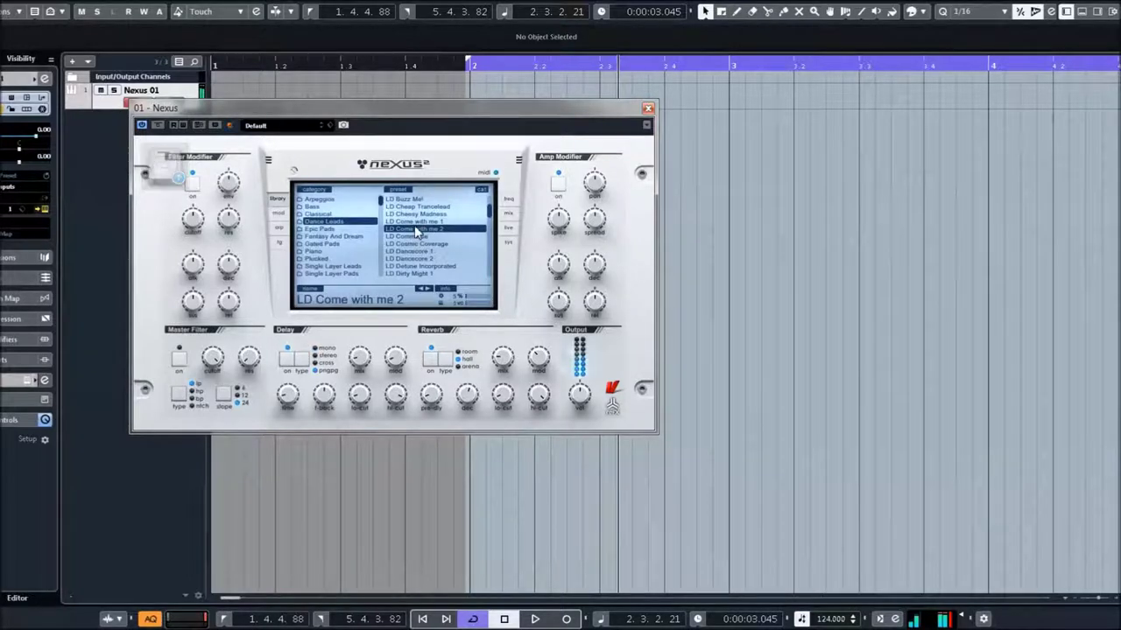
click(418, 236)
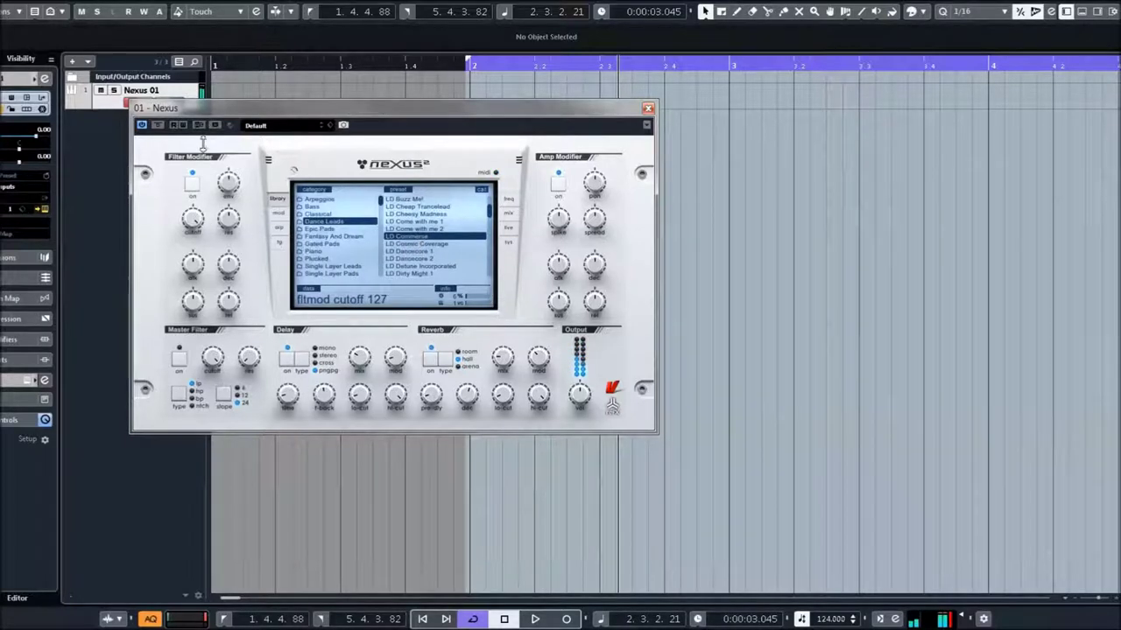
Audition the Dance Leads presets LD Cosmic Coverage, LD Dancecore 1 and LD Dancecore 2.
click(410, 244)
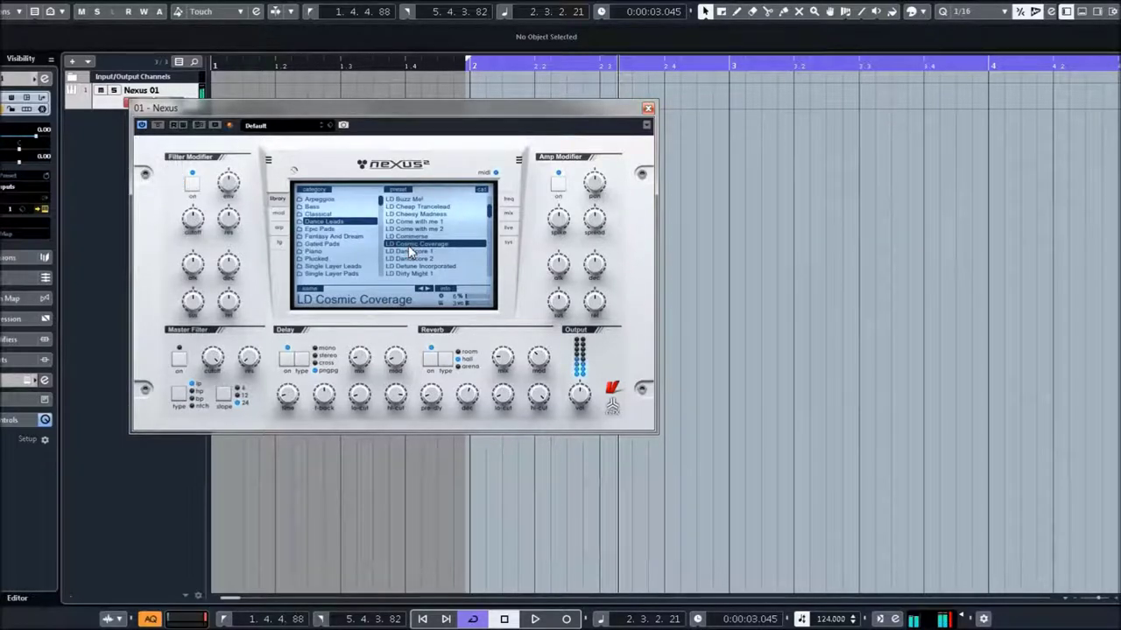
click(408, 252)
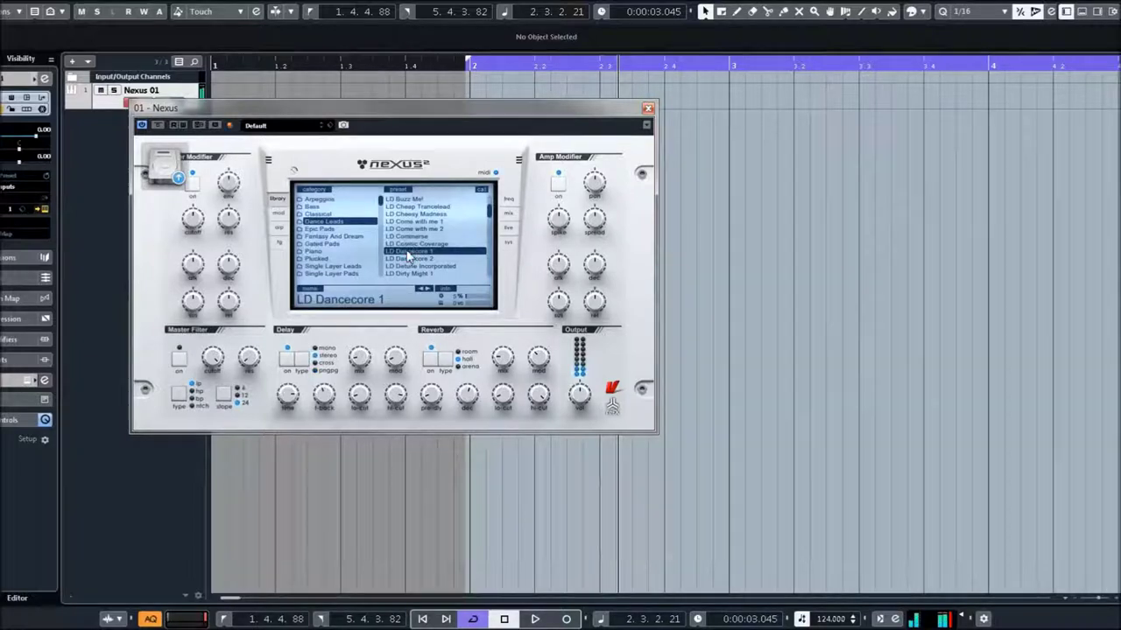
scroll(408, 252, down, 2)
click(408, 249)
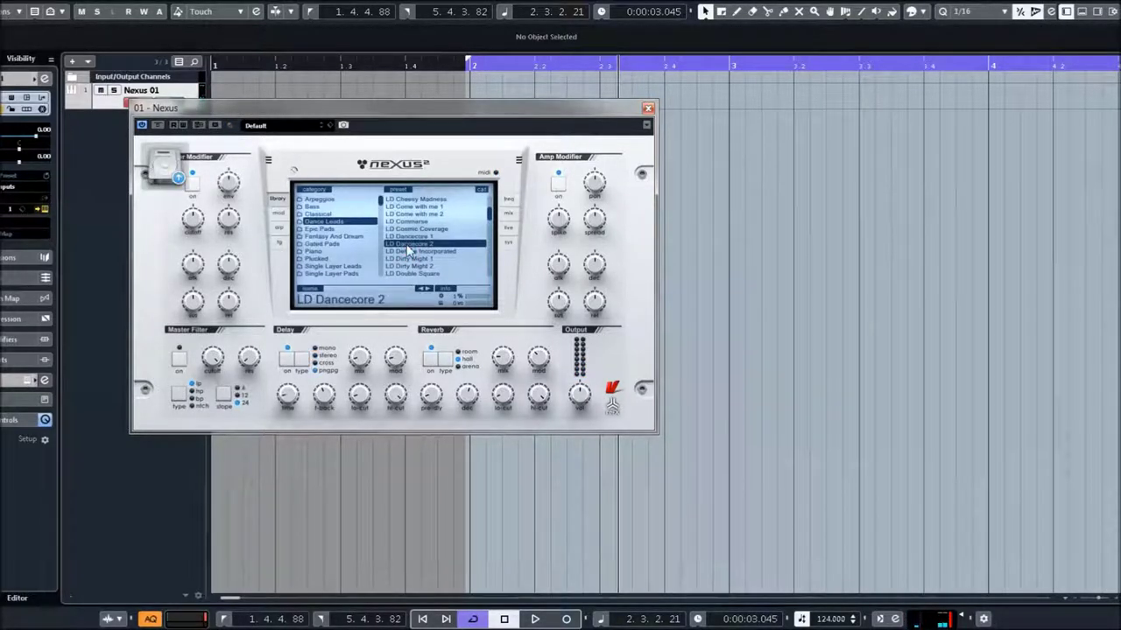
Audition the Dance Leads presets LD Detune Incorporated, LD Dirty Might 1 and 2, LD Dutch Style 1 and 2, and LD Dynamite.
scroll(408, 251, down, 5)
click(413, 214)
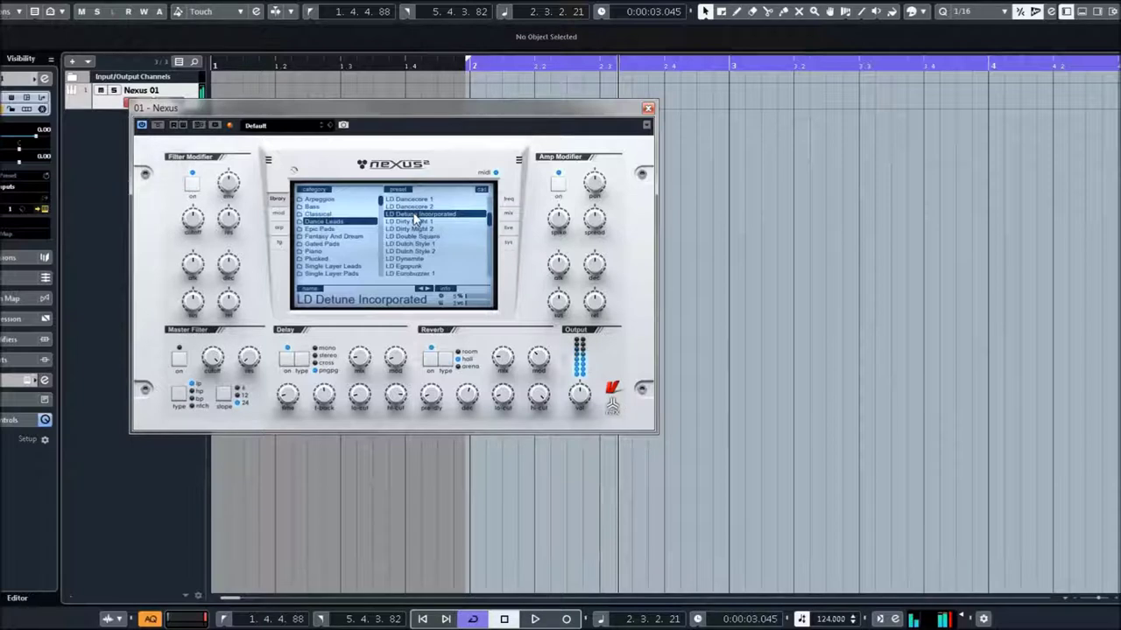
click(412, 222)
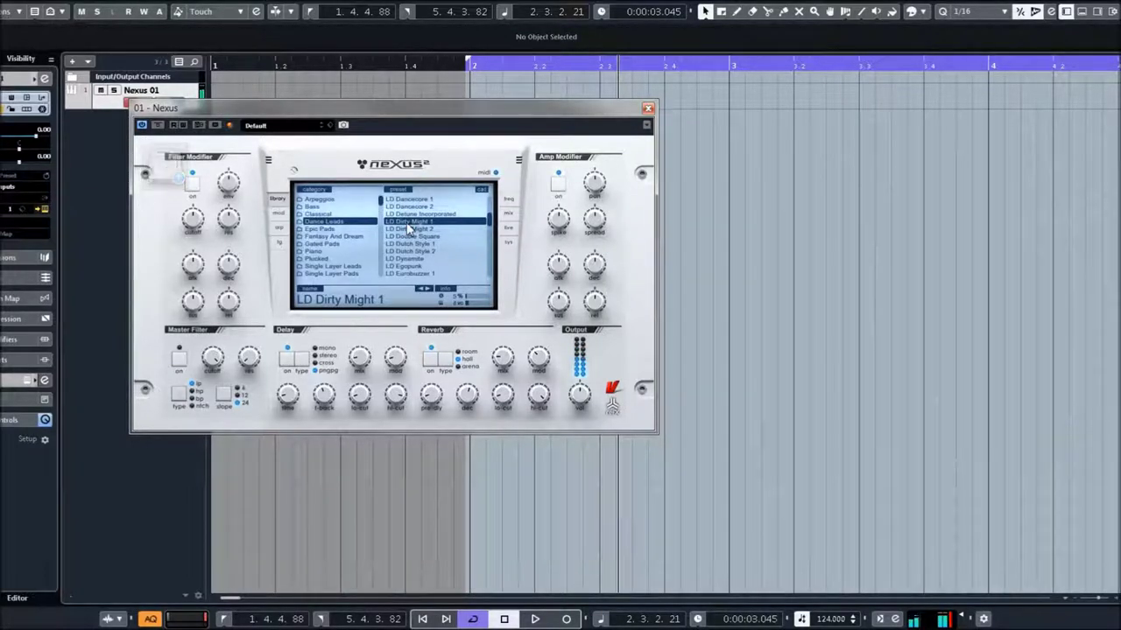
click(410, 228)
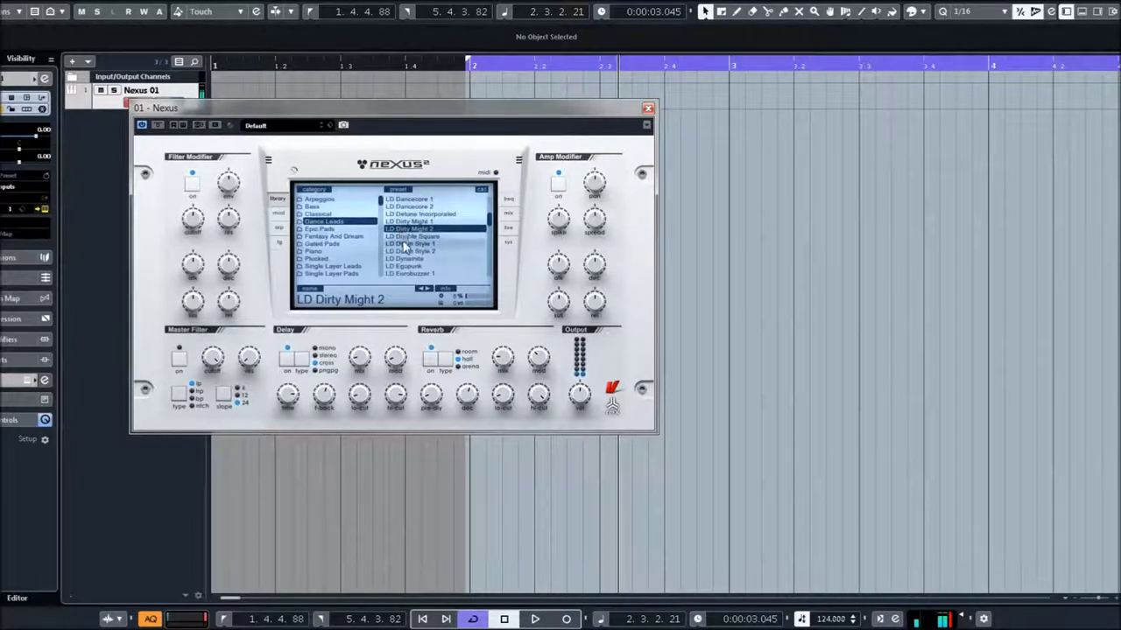
click(404, 244)
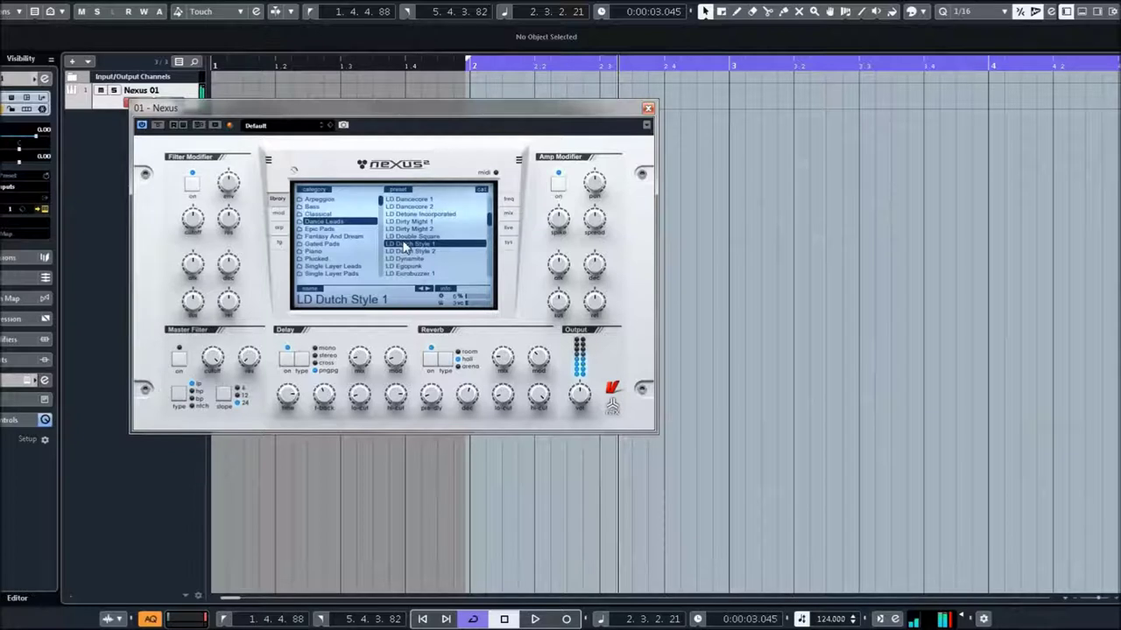
key(Down)
key(Down)
Audition the Dance Leads presets LD Egopunk, LD Eurobuzzer 1 and LD Exploration of Space.
scroll(410, 235, down, 4)
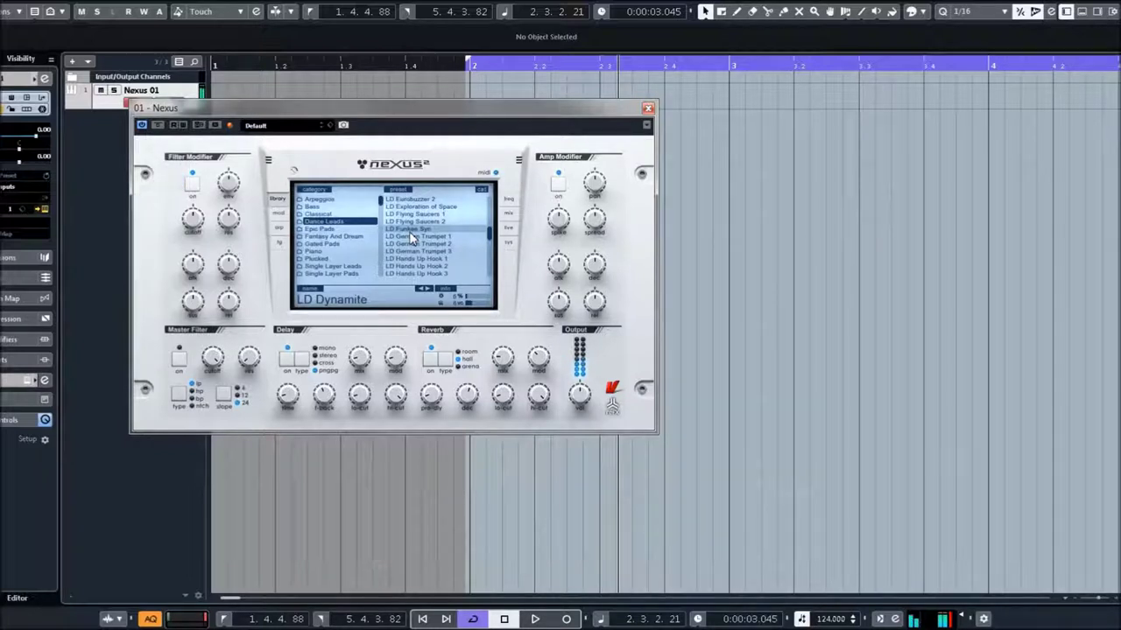
scroll(429, 223, up, 1)
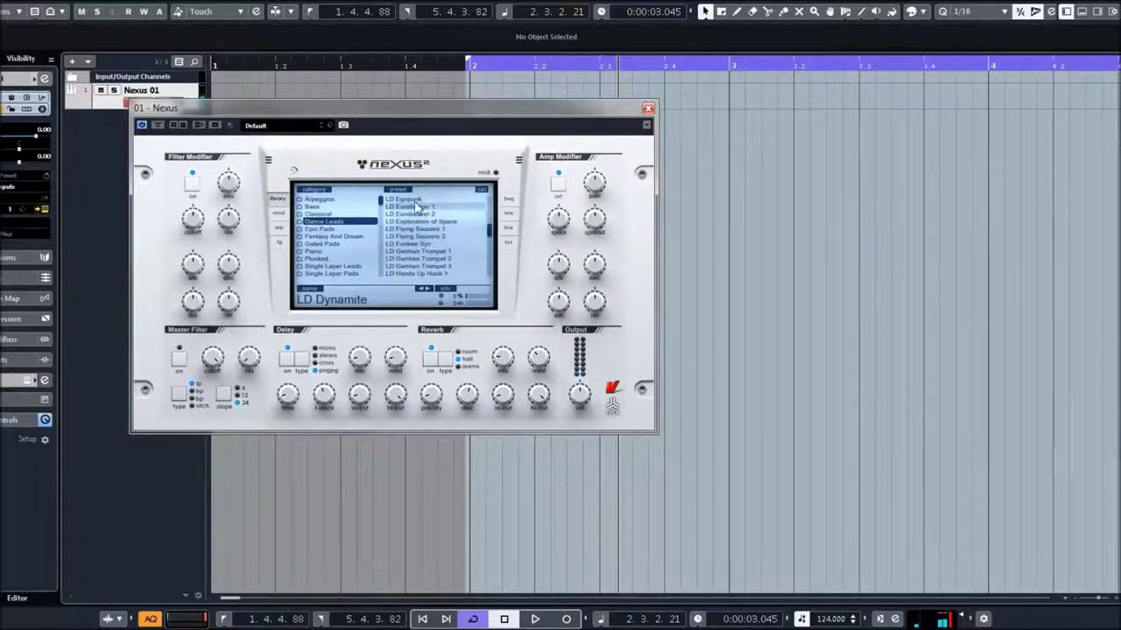
click(411, 202)
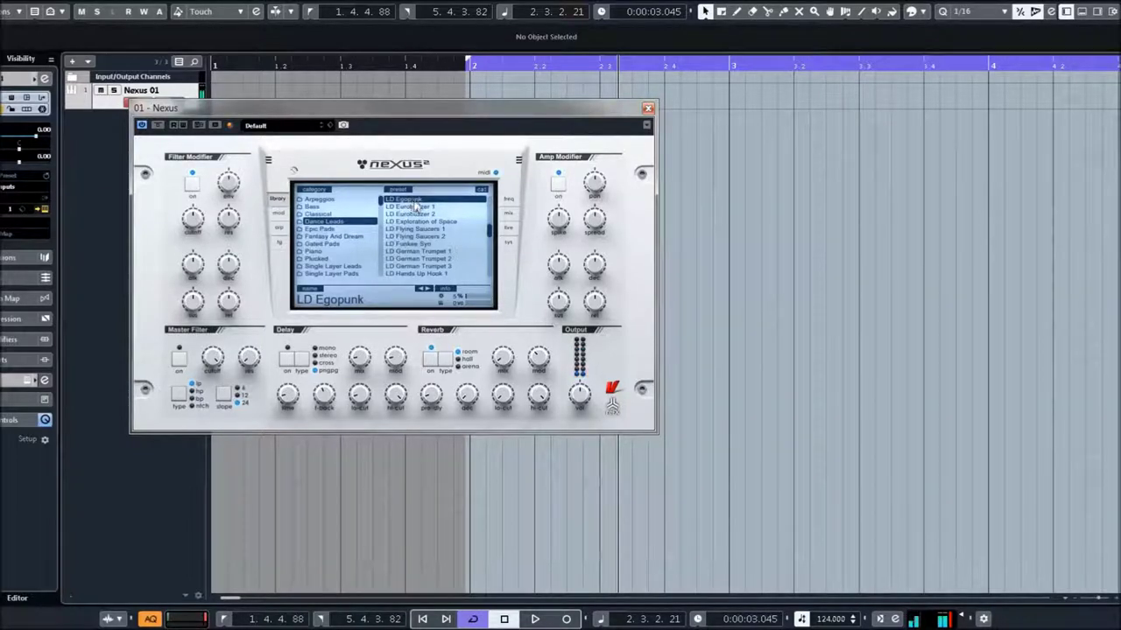
click(410, 207)
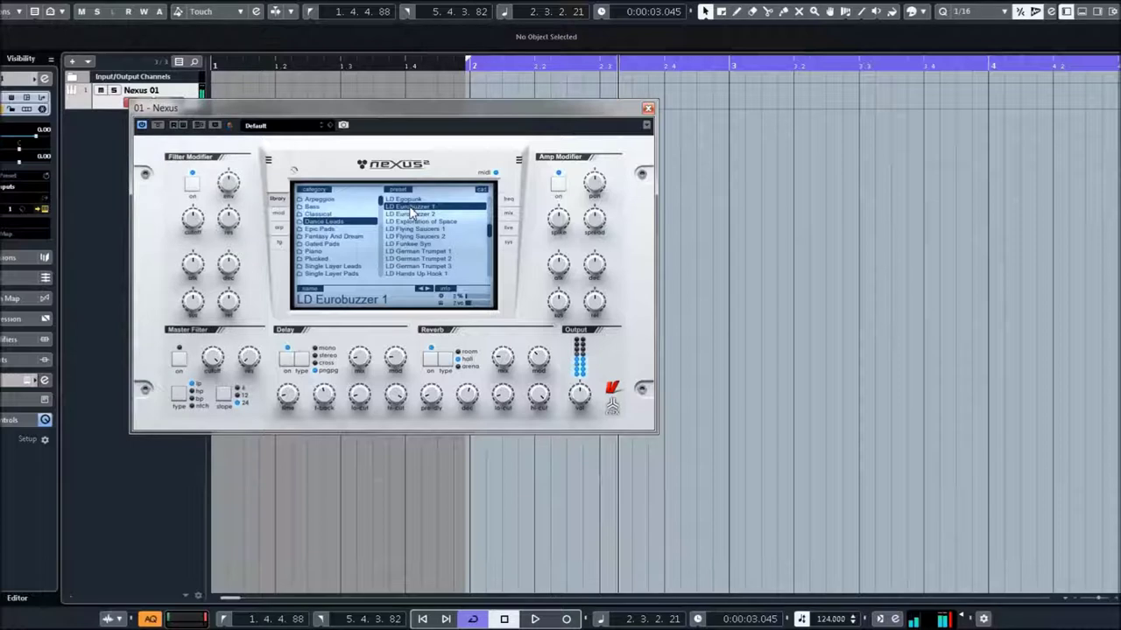
click(410, 223)
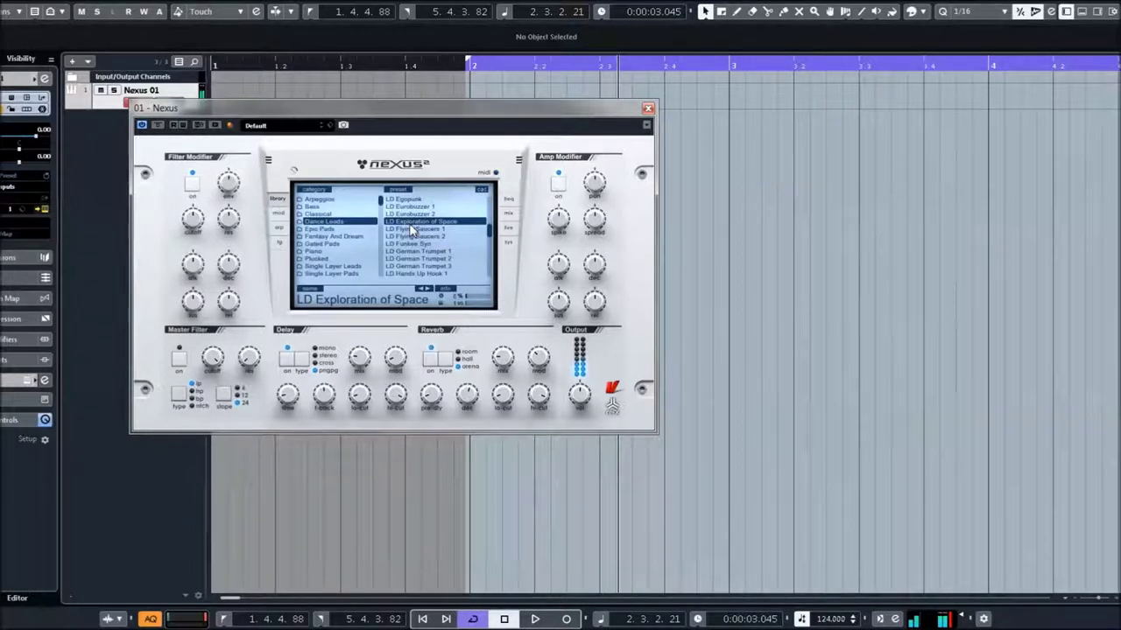
Audition the Dance Leads presets LD Flying Saucers 1 and 2, LD Funkee Syn, and LD German Trumpet 1 and 2.
click(411, 230)
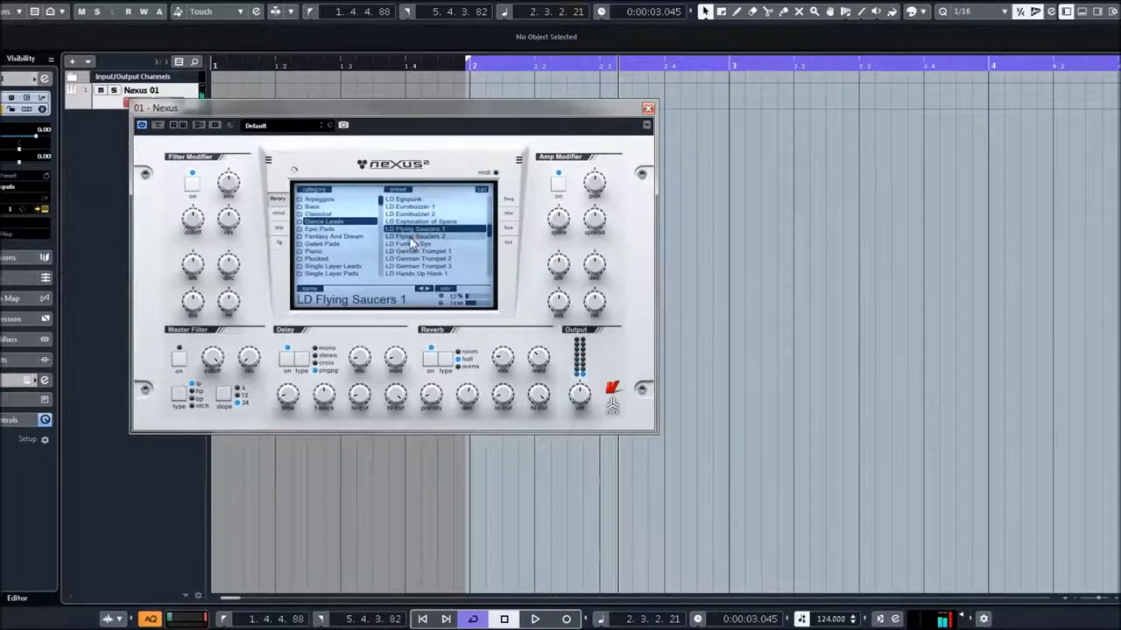
click(413, 236)
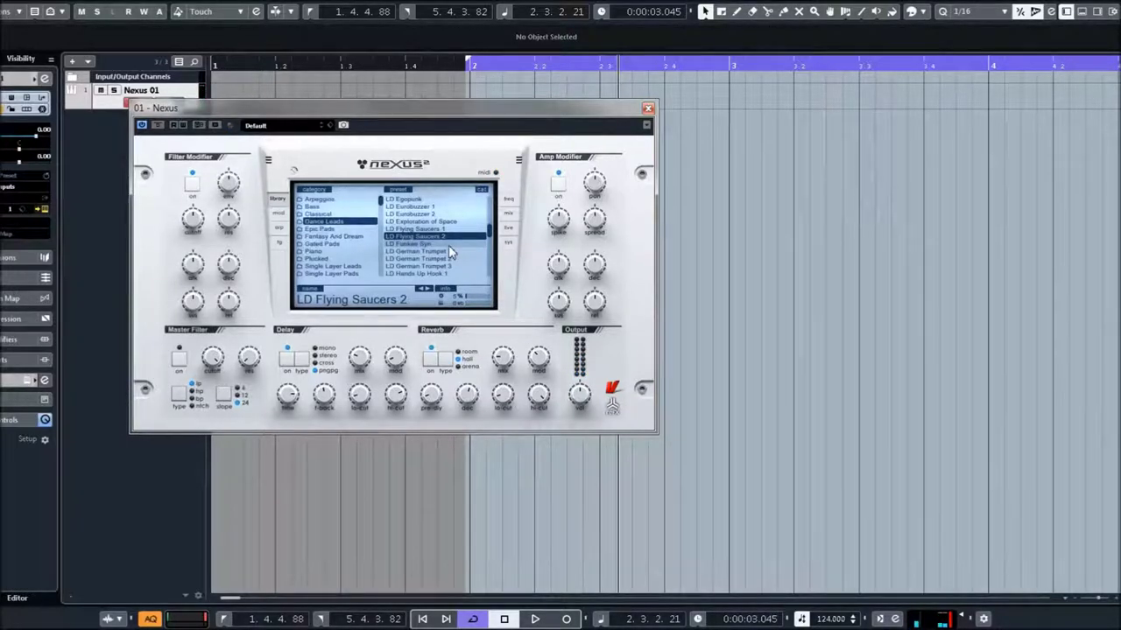
click(448, 245)
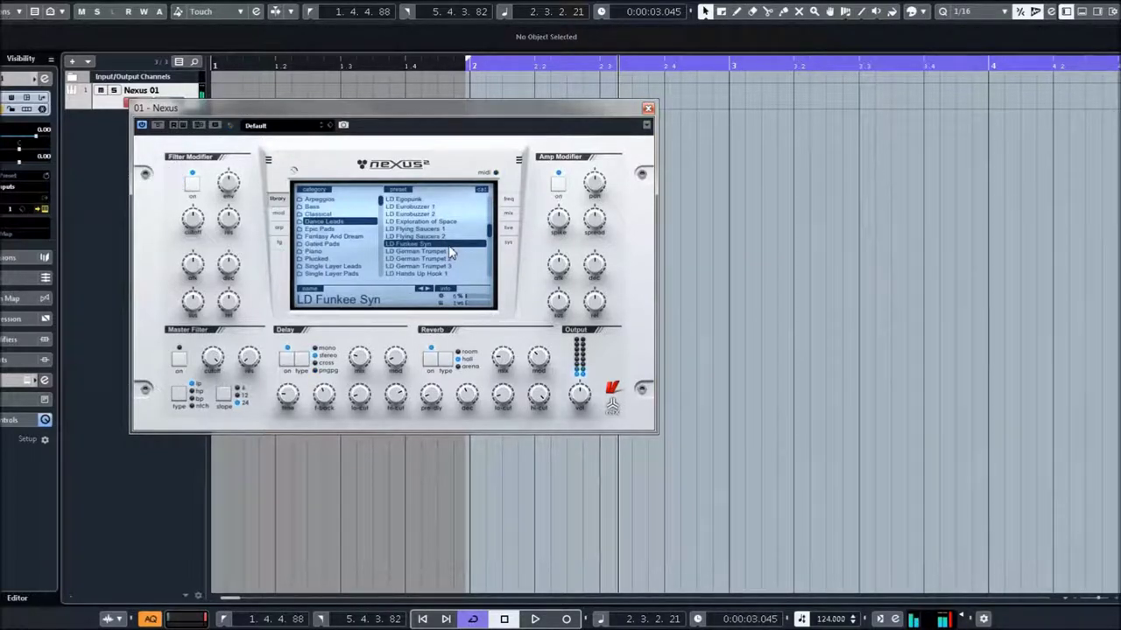
click(442, 252)
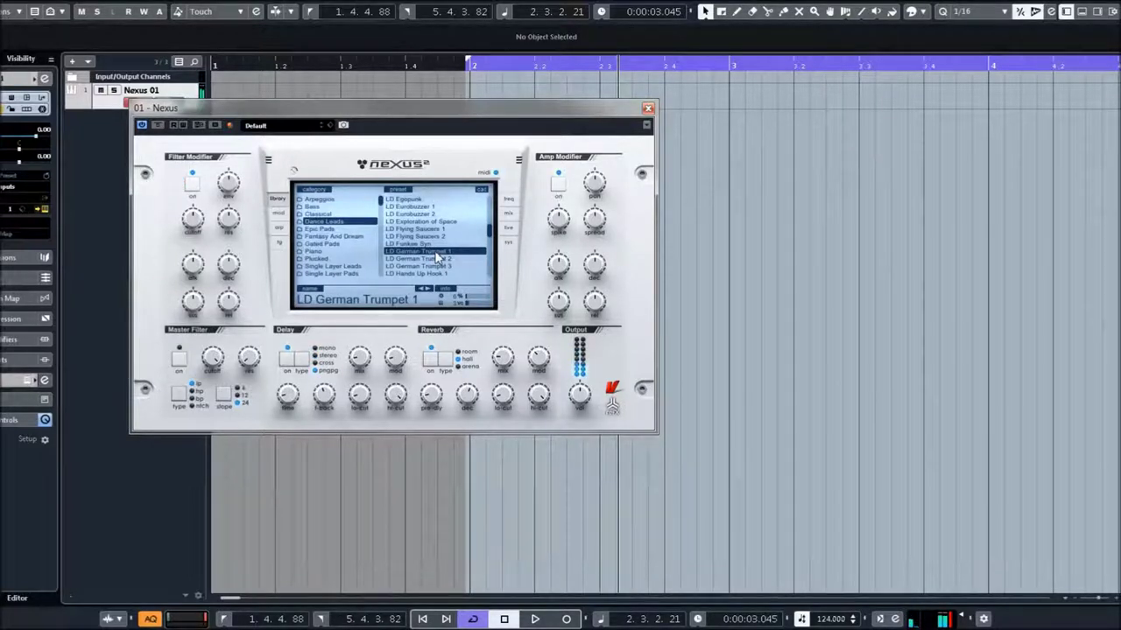
click(433, 259)
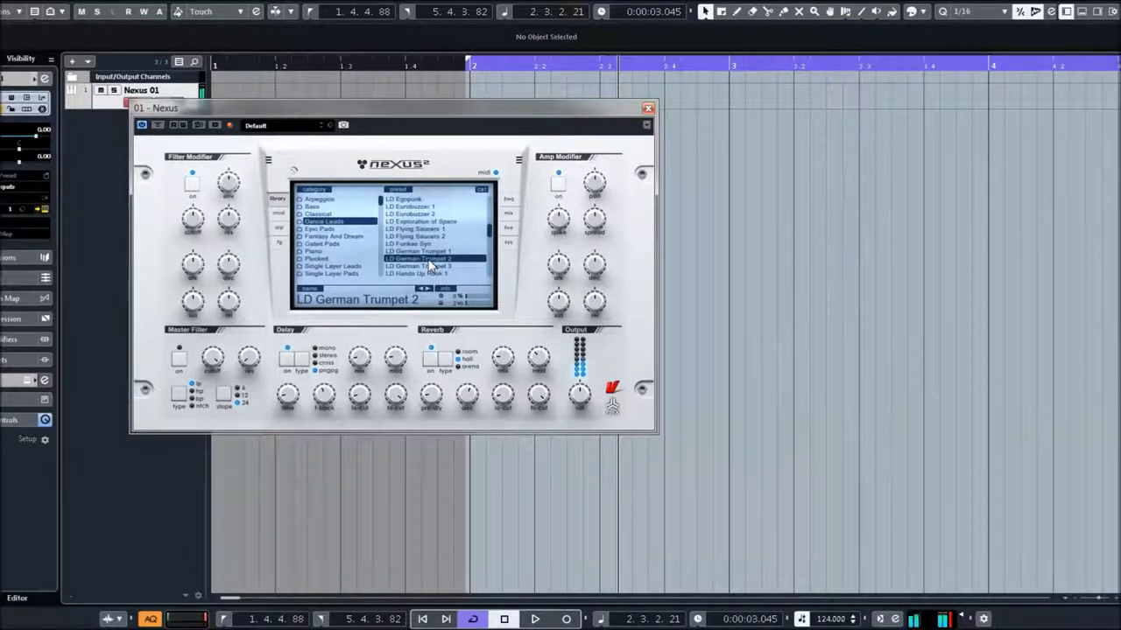
Audition the Dance Leads presets LD Hands Up Hook 1 and 2, LD Hard Mid Booster, LD Hardsaw and LD James B lives.
scroll(431, 266, down, 4)
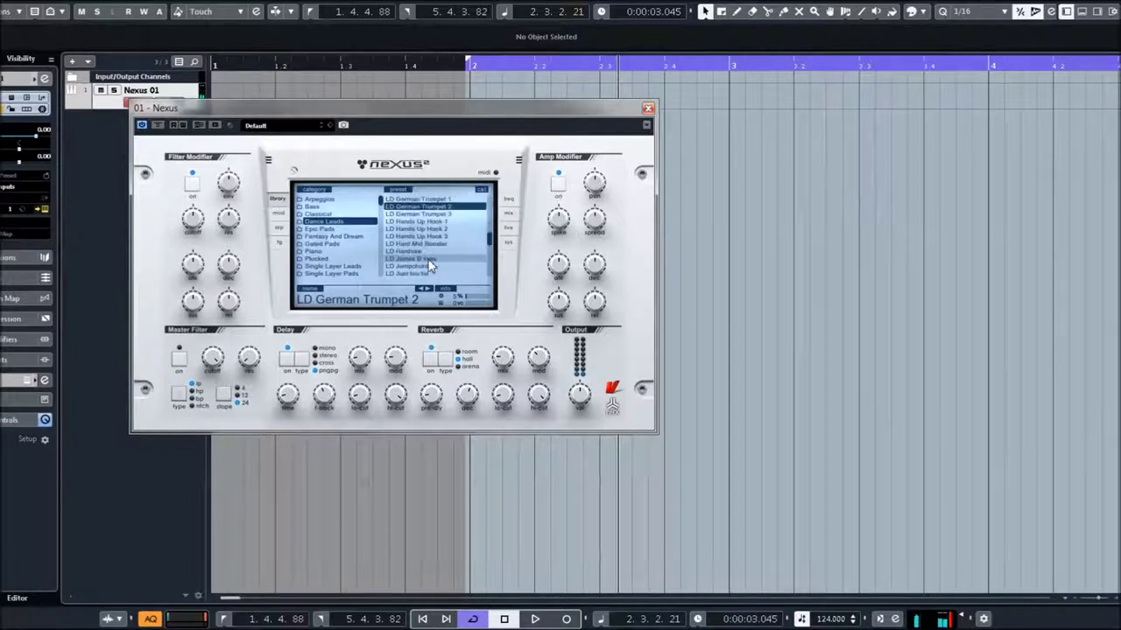
click(415, 224)
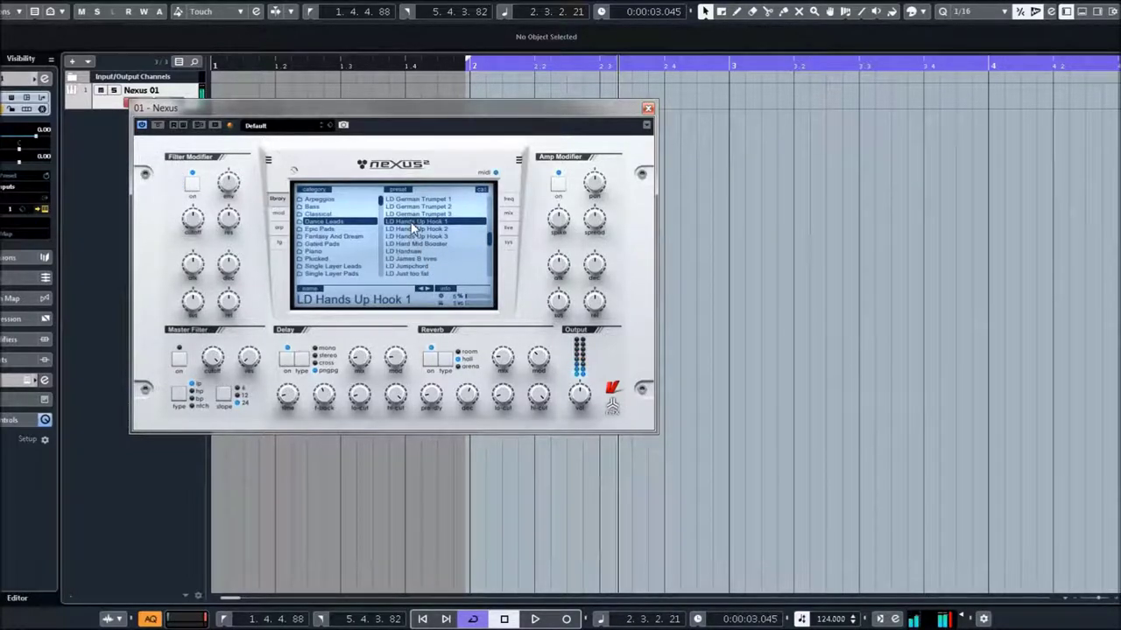
click(407, 228)
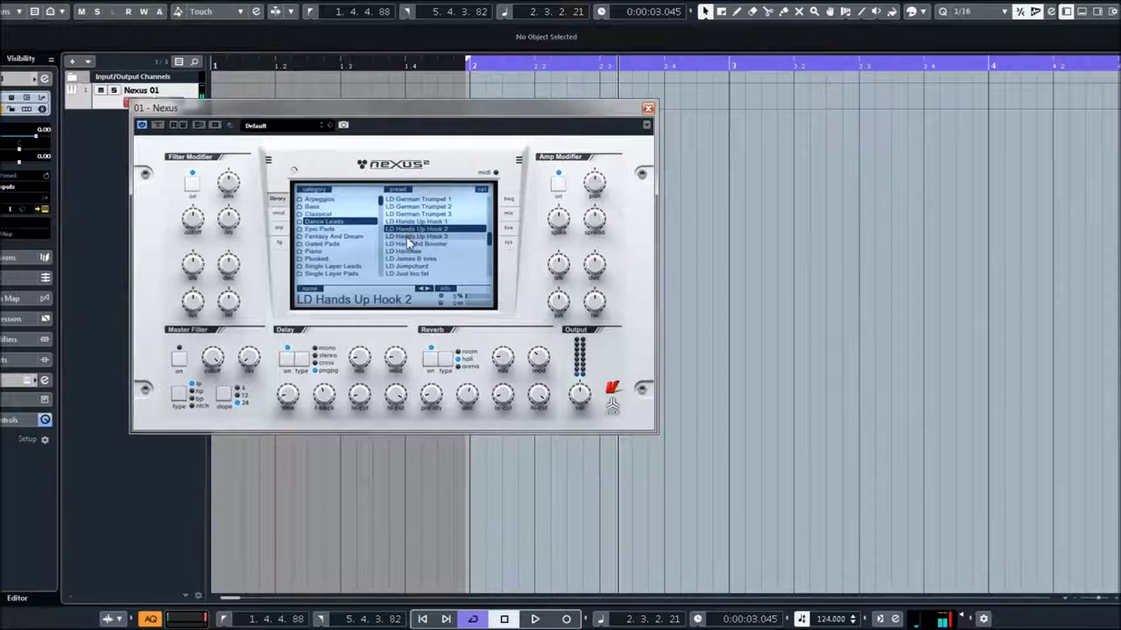
click(408, 244)
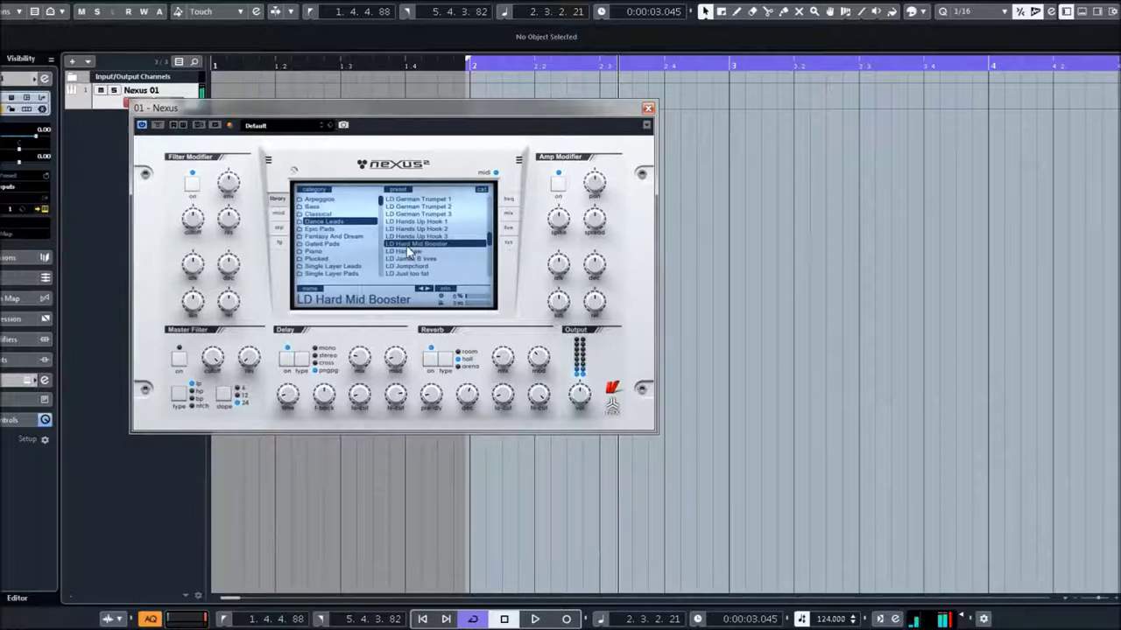
click(407, 251)
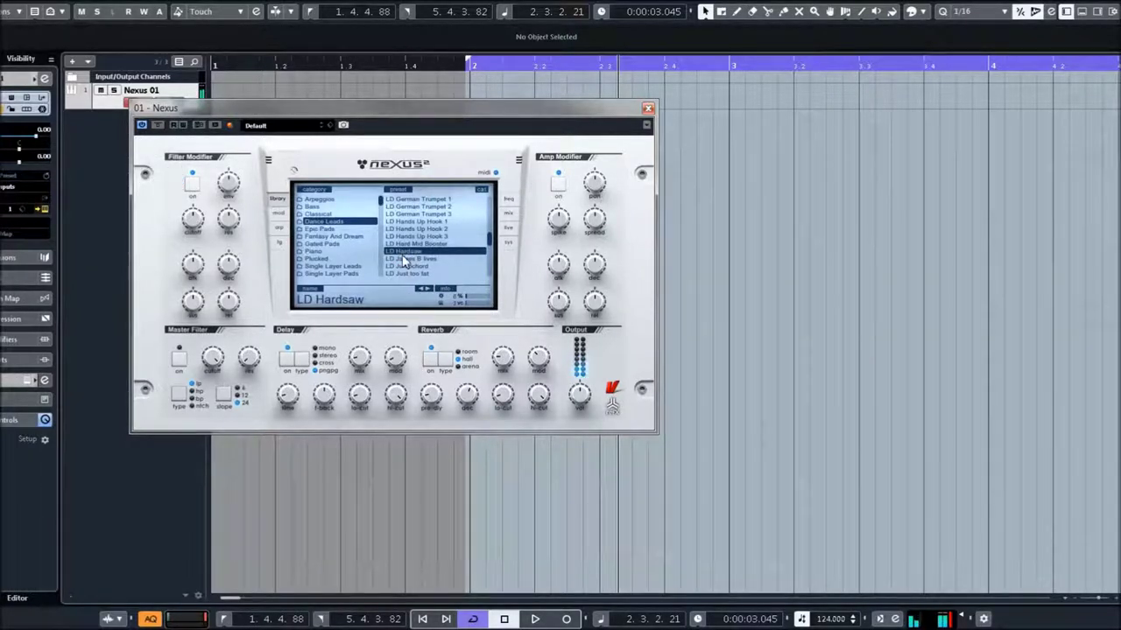
click(406, 259)
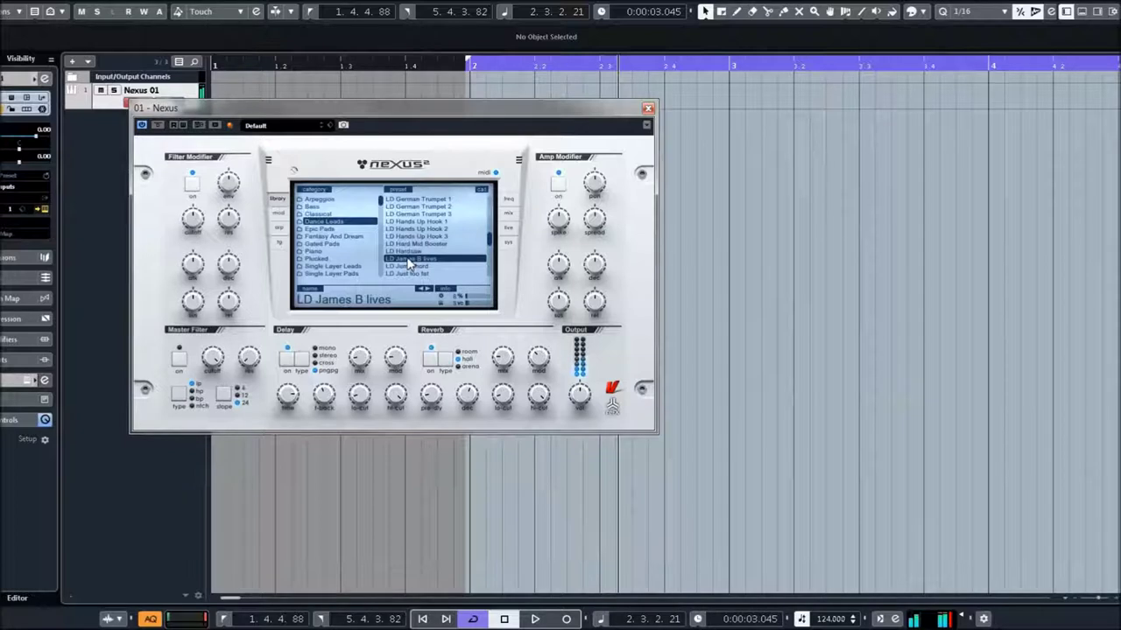
Audition the Dance Leads presets LD Jumpchord, LD Just too fat and LD Madness.
scroll(408, 264, down, 2)
click(416, 221)
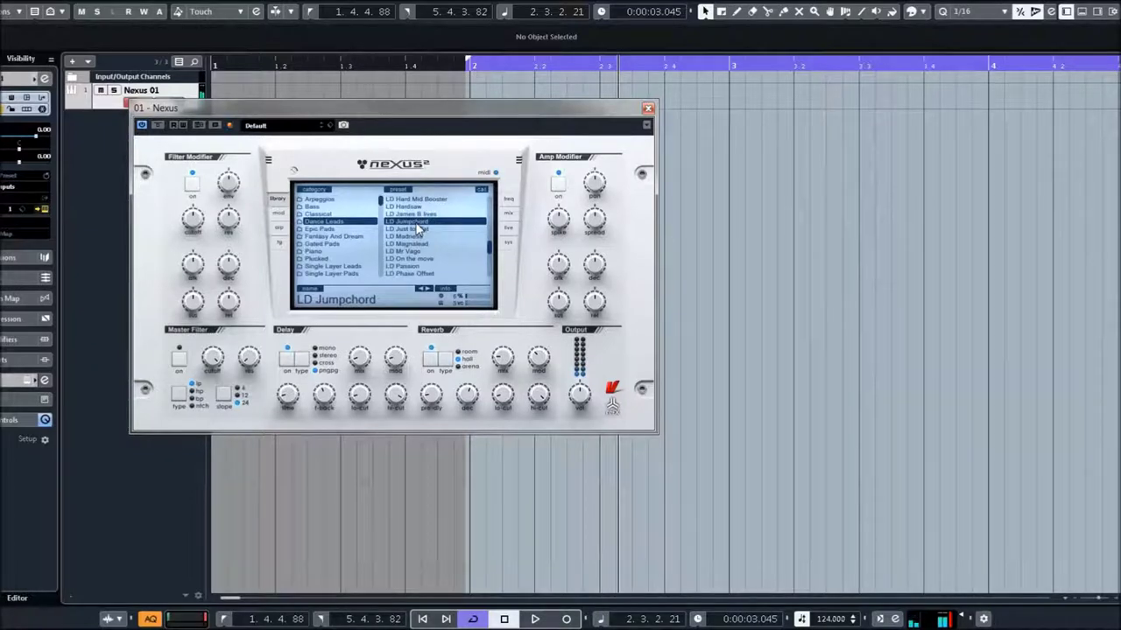
click(417, 229)
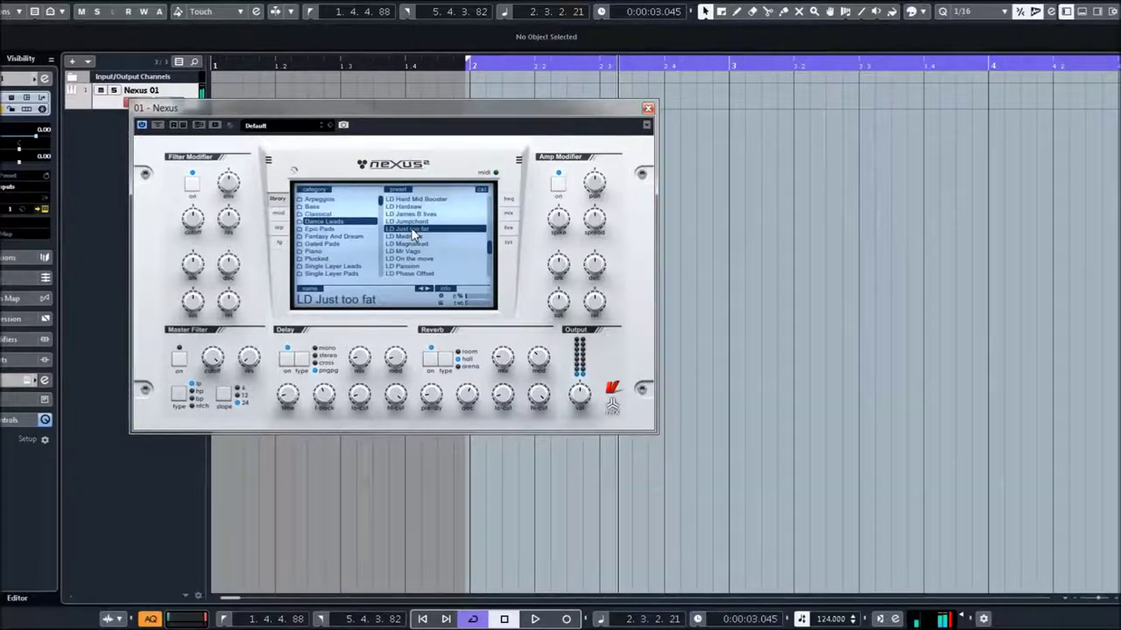
click(411, 237)
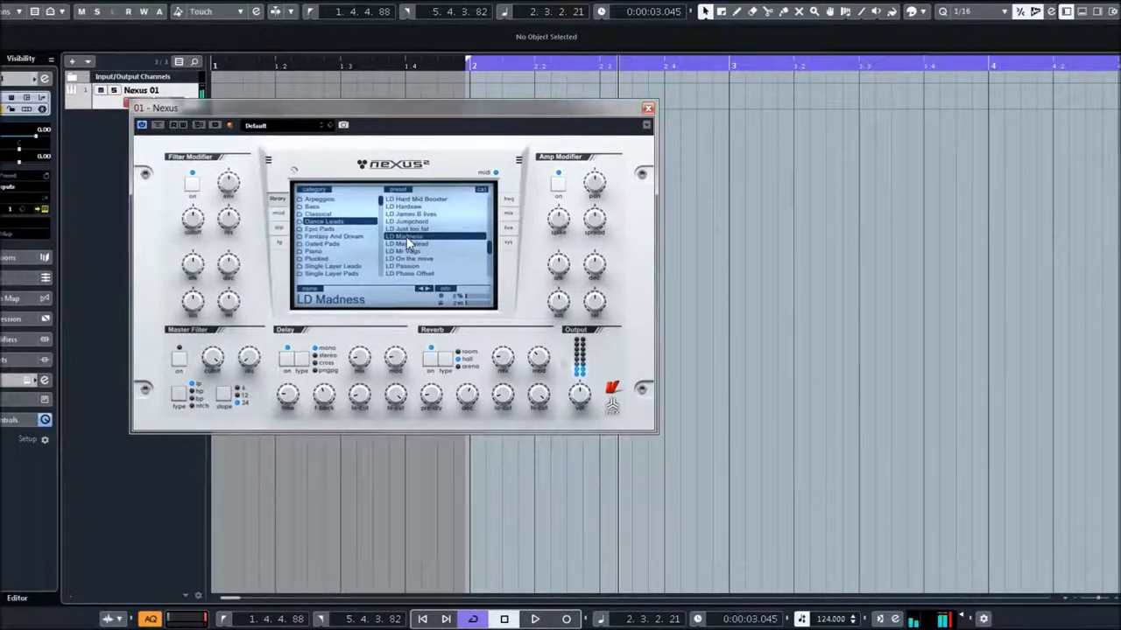
Audition the Dance Leads presets LD Magnalead and LD Mr Vago.
click(429, 244)
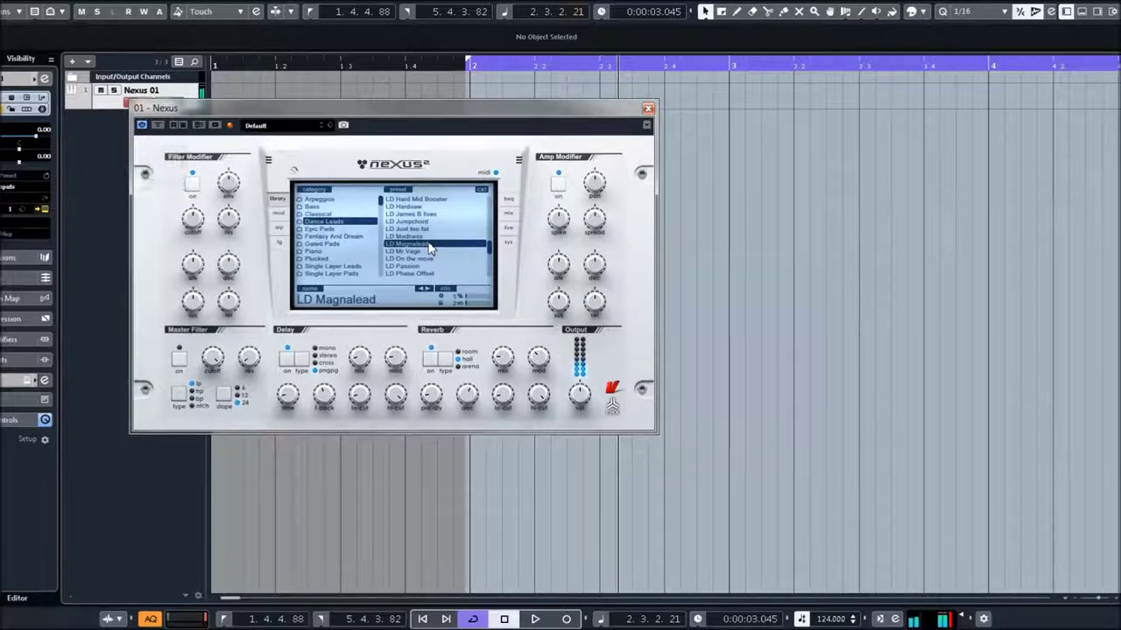
scroll(429, 248, down, 2)
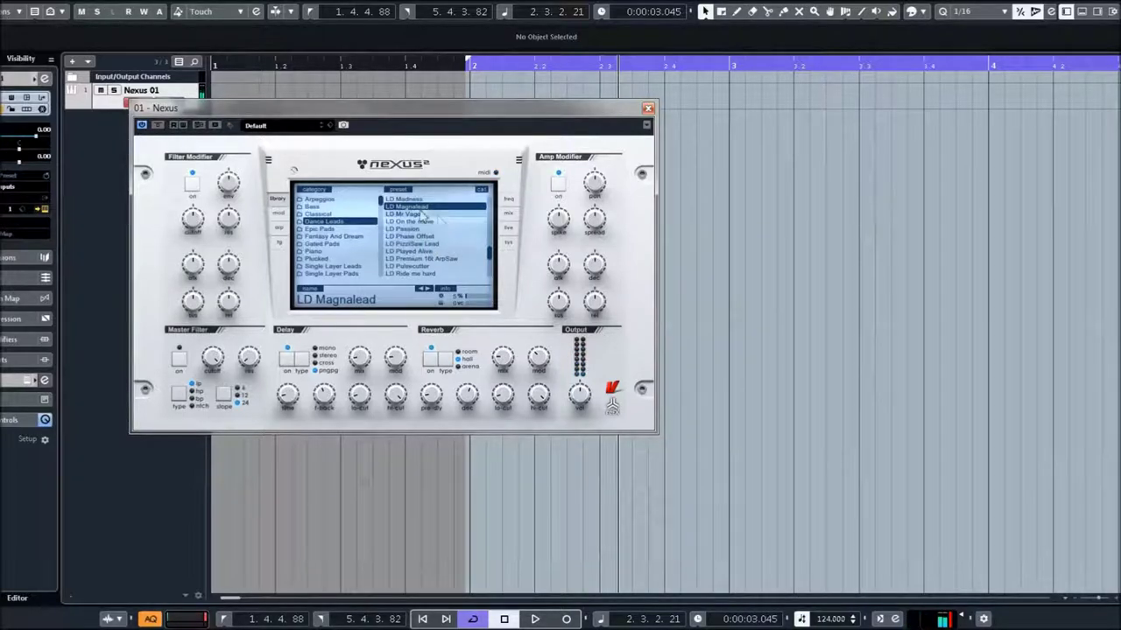
click(410, 215)
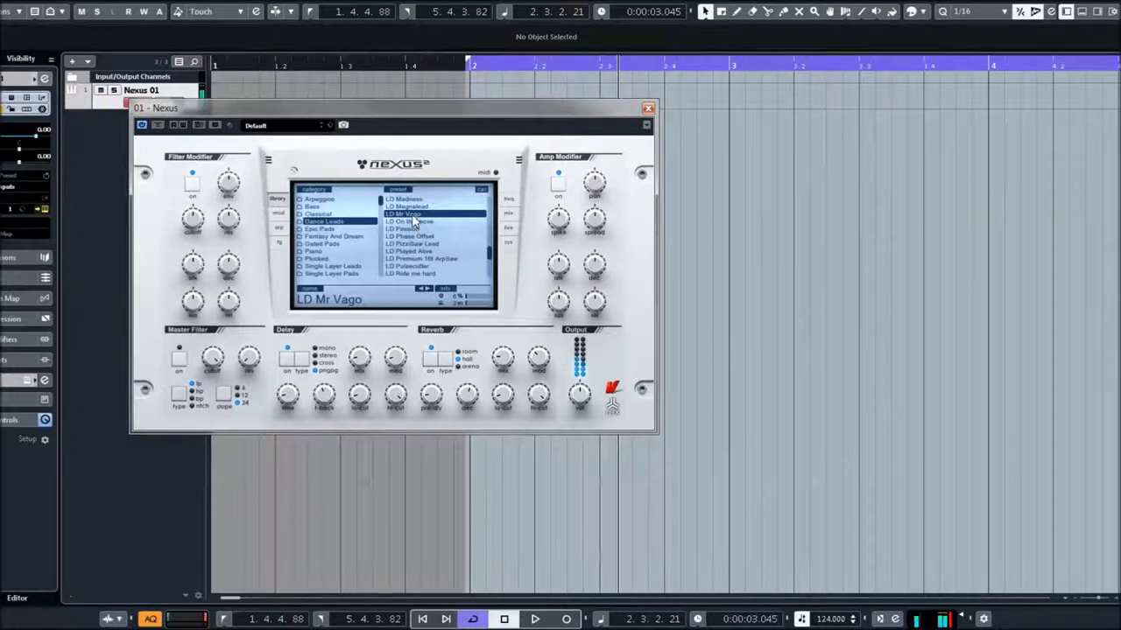
Audition the preset LD On the move while adjusting its delay time and switching the delay type to pngpg.
click(411, 221)
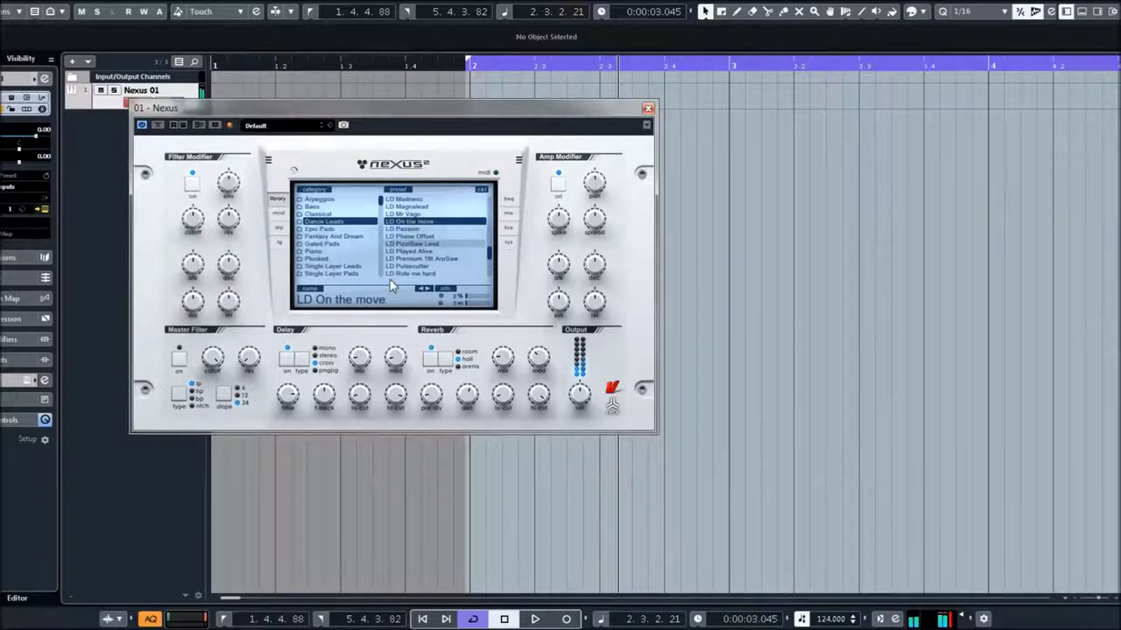
mouse_move(292, 395)
drag(292, 396, 315, 467)
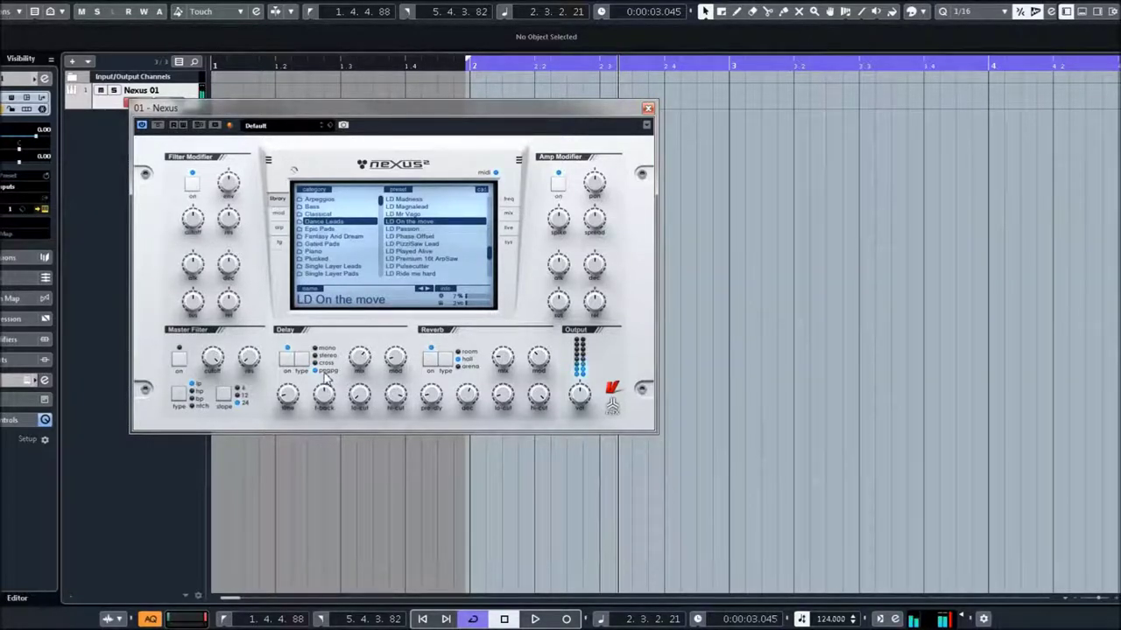
Audition the Dance Leads presets LD Passion, LD PizziSaw Lead and LD Played Alive.
click(408, 228)
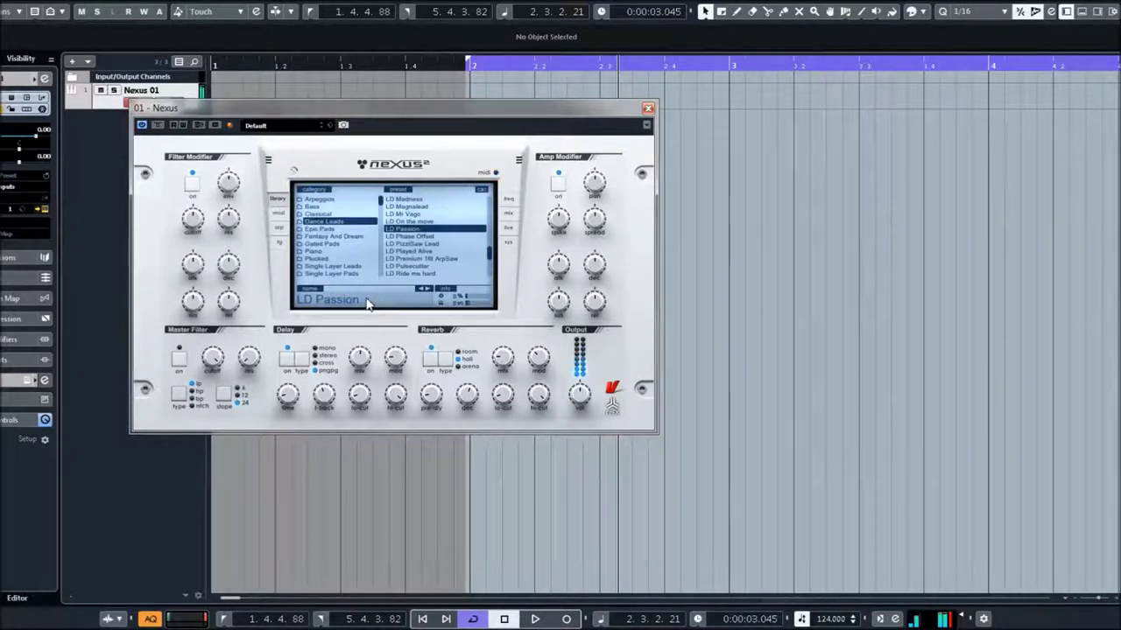
click(404, 245)
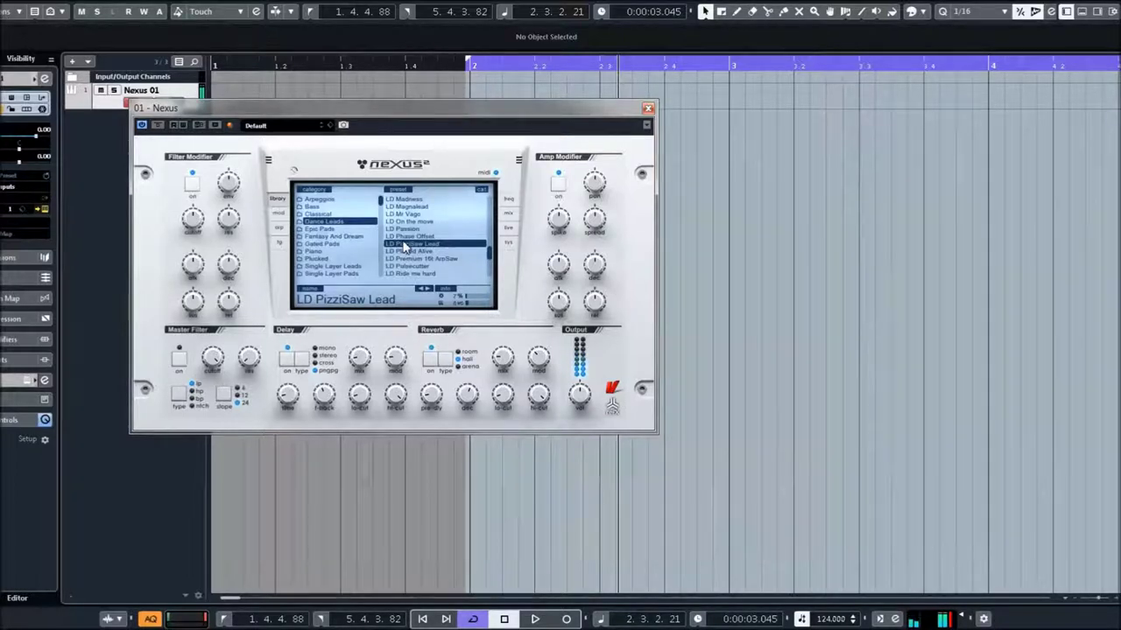
click(407, 252)
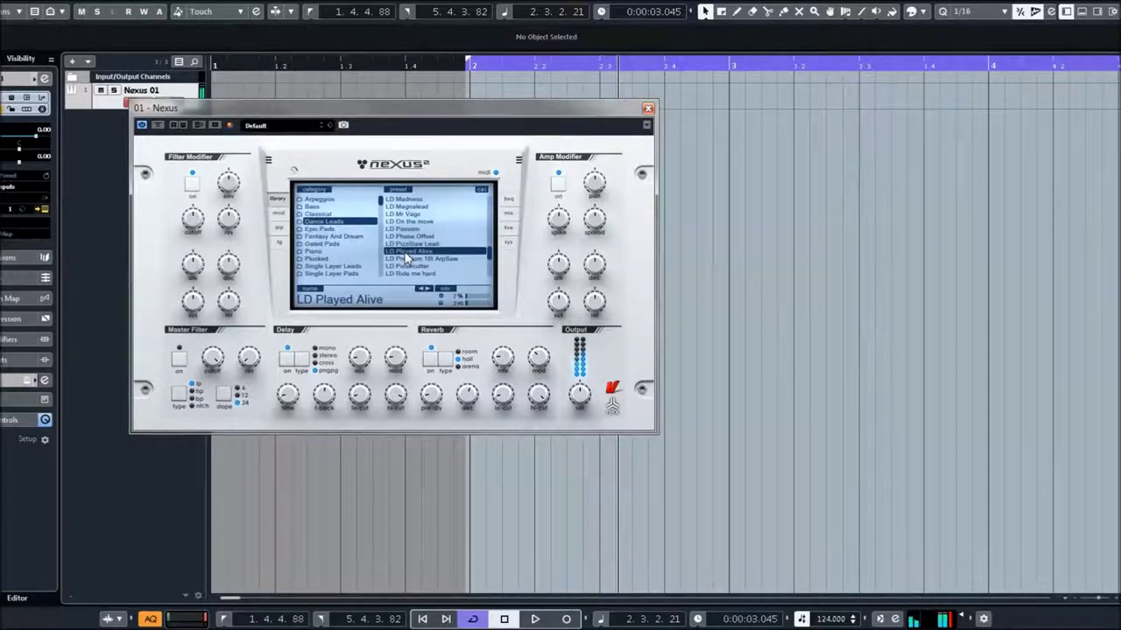
Audition the Dance Leads presets LD Sicklead, LD Sunshine in your Heart and LD Supersaw x4.
scroll(429, 248, down, 3)
click(406, 230)
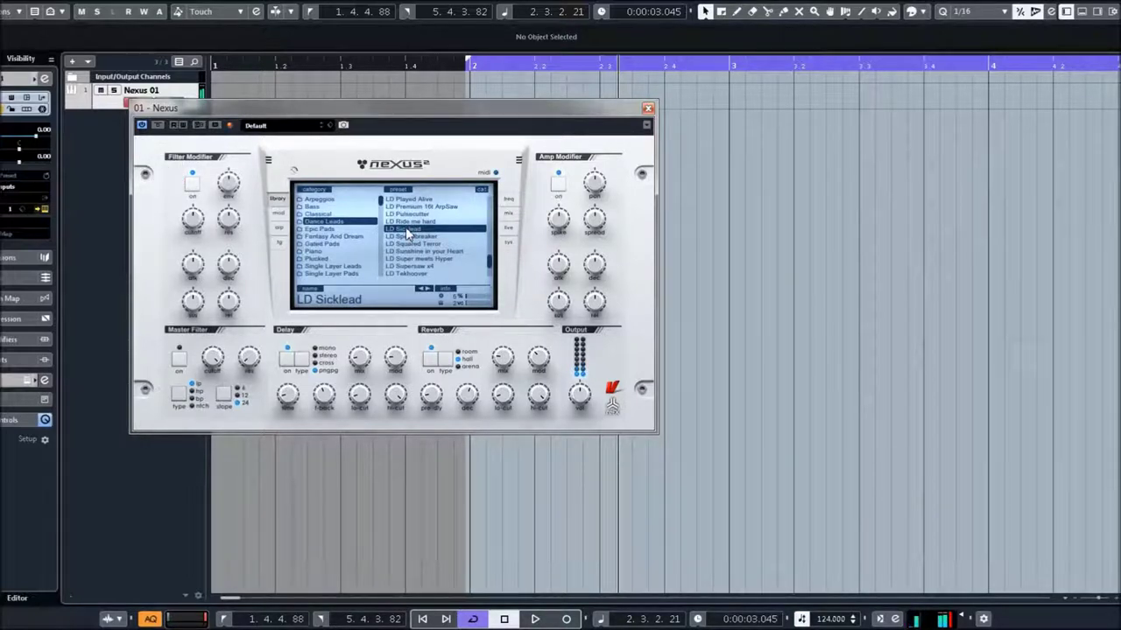
click(412, 252)
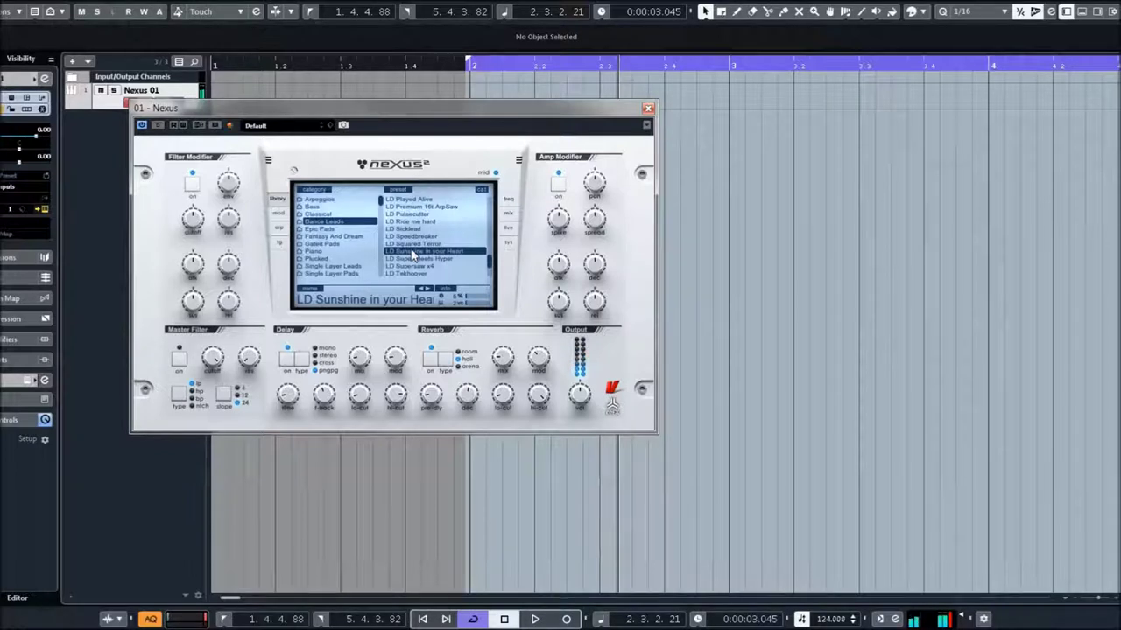
click(404, 267)
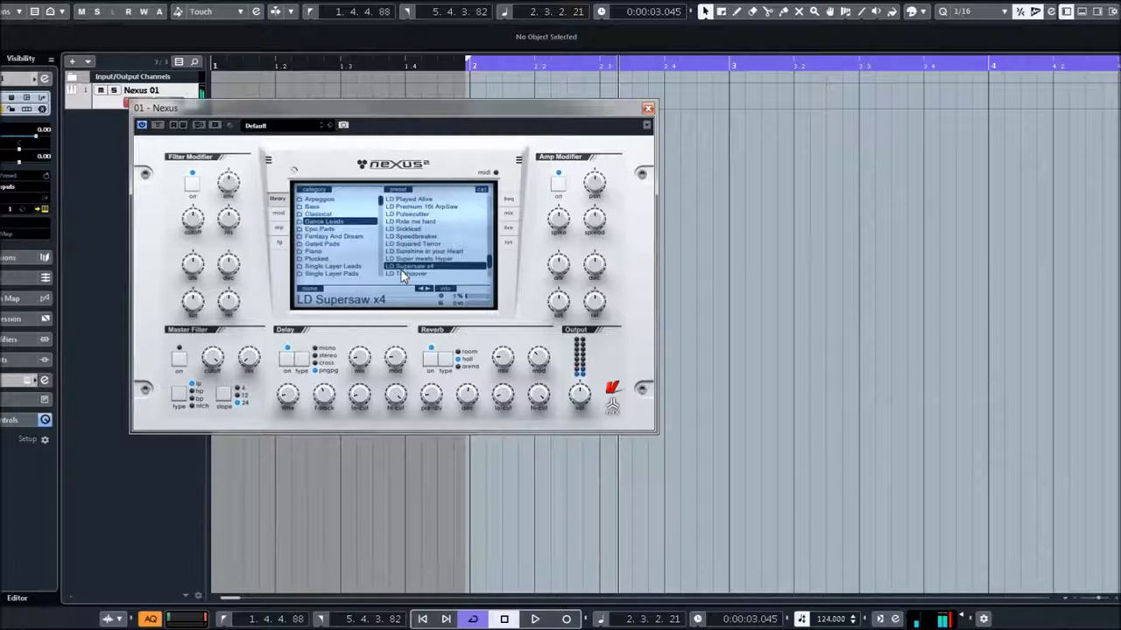
Audition the Dance Leads presets LD Theme Init 1 and LD Theme Init 2.
scroll(403, 276, down, 1)
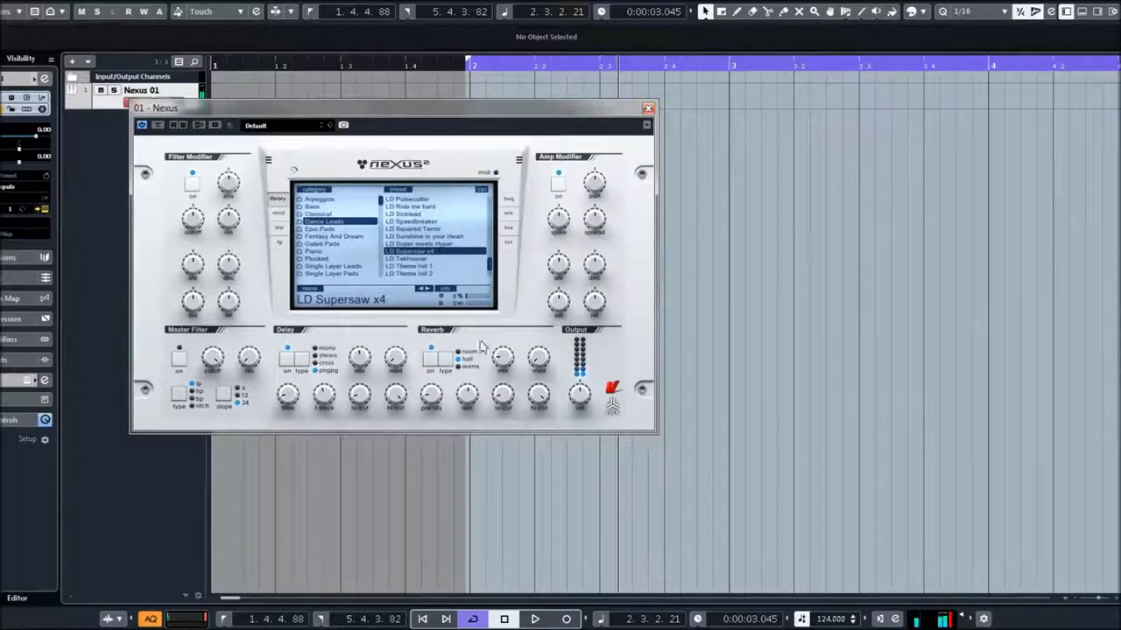
click(415, 267)
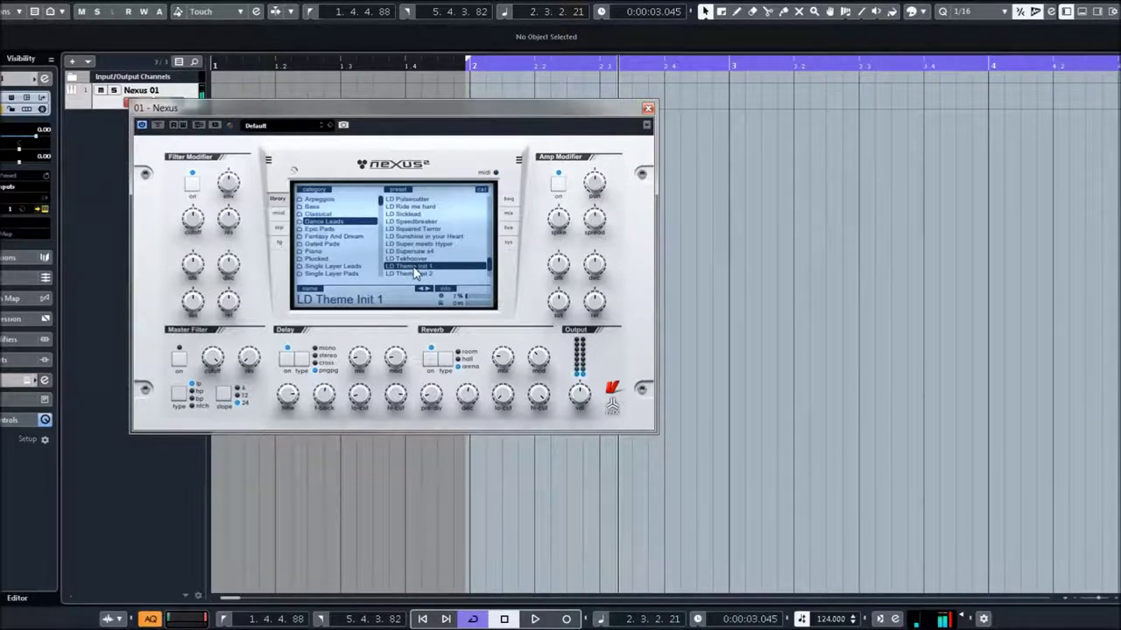
scroll(420, 262, down, 2)
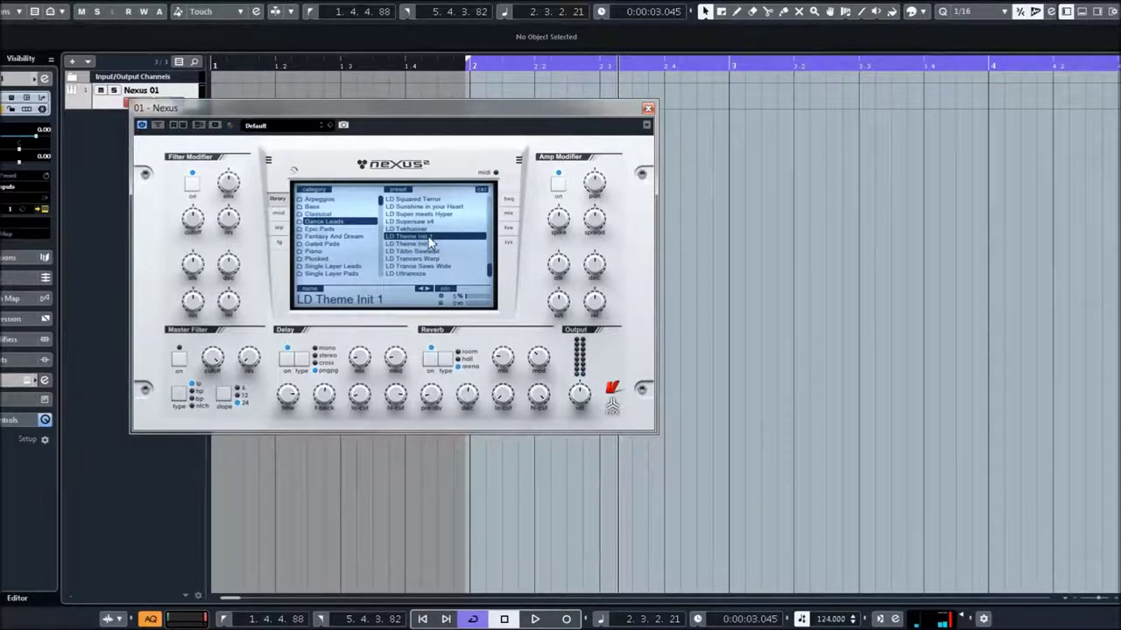
right_click(431, 243)
click(472, 287)
click(426, 244)
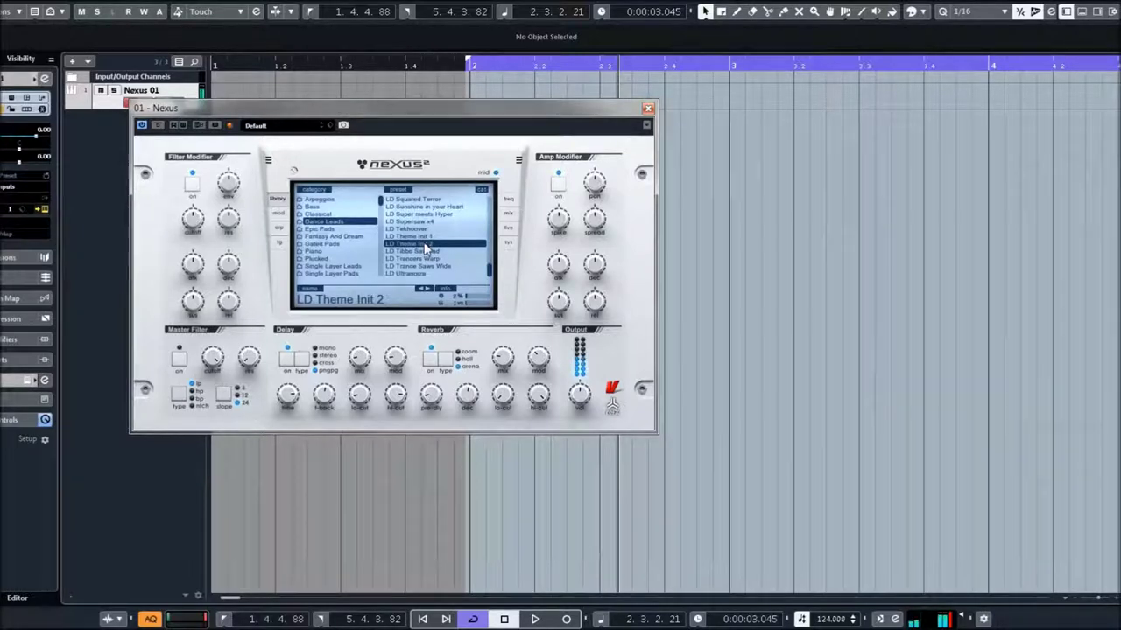
Audition the Dance Leads presets LD Tibbo Sawlead, LD Trancers Warp, LD Trance Saws Wide and LD Ultranoize.
click(419, 251)
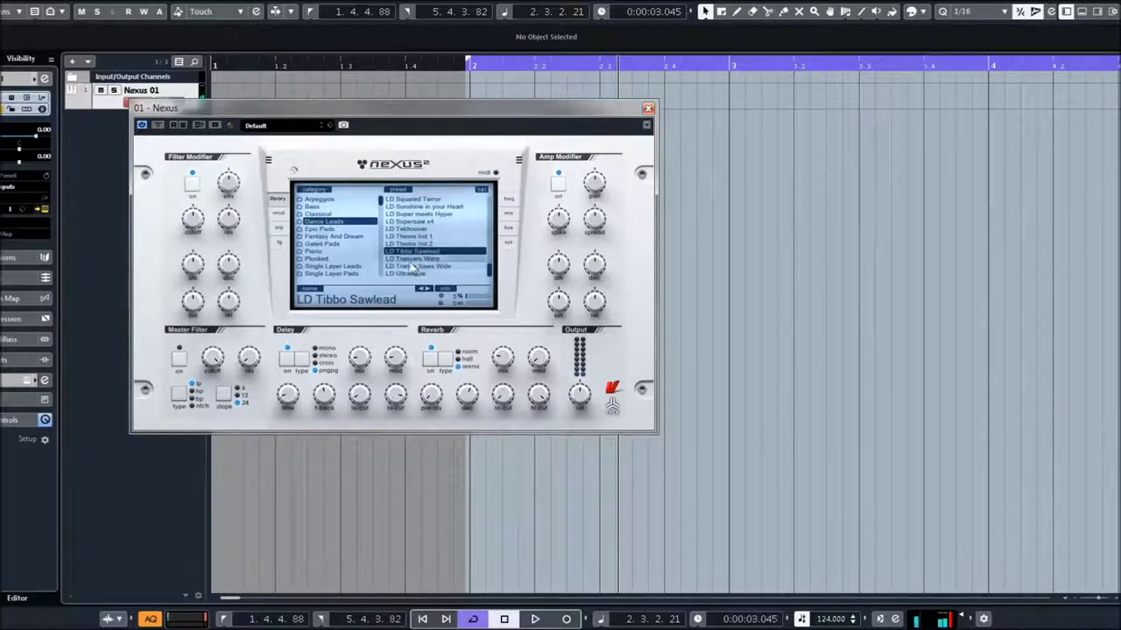
click(411, 259)
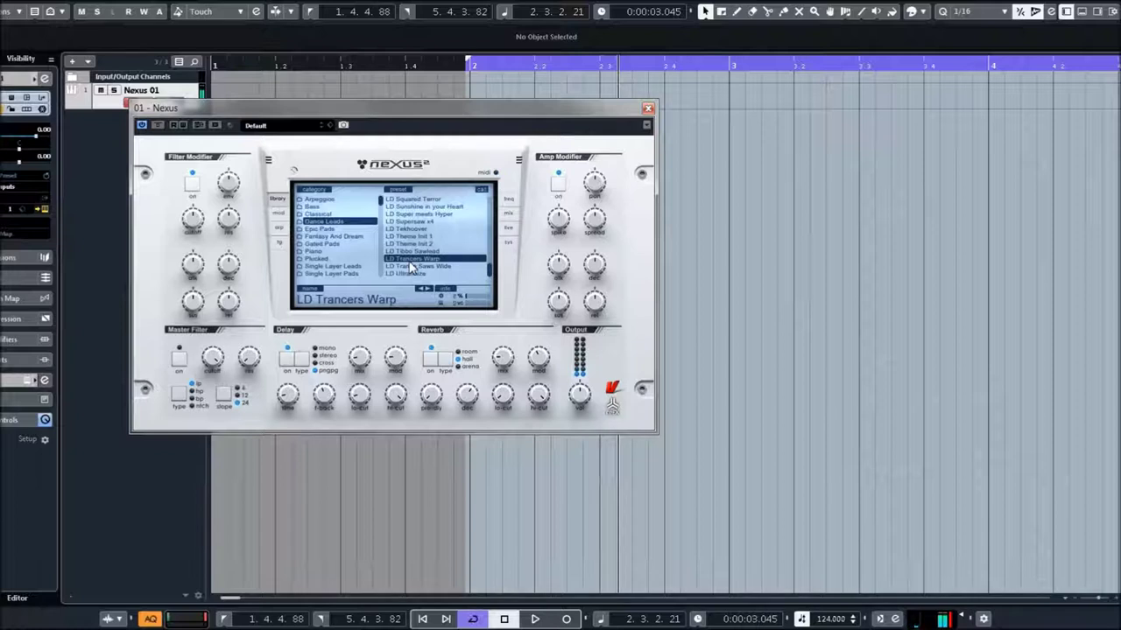
click(411, 267)
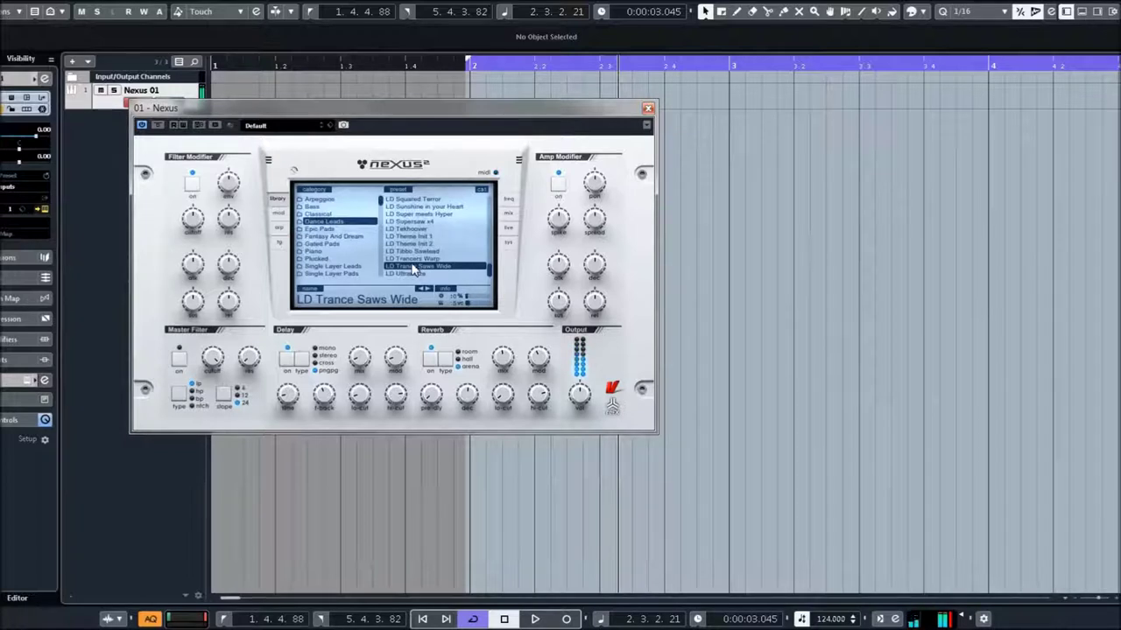
click(404, 274)
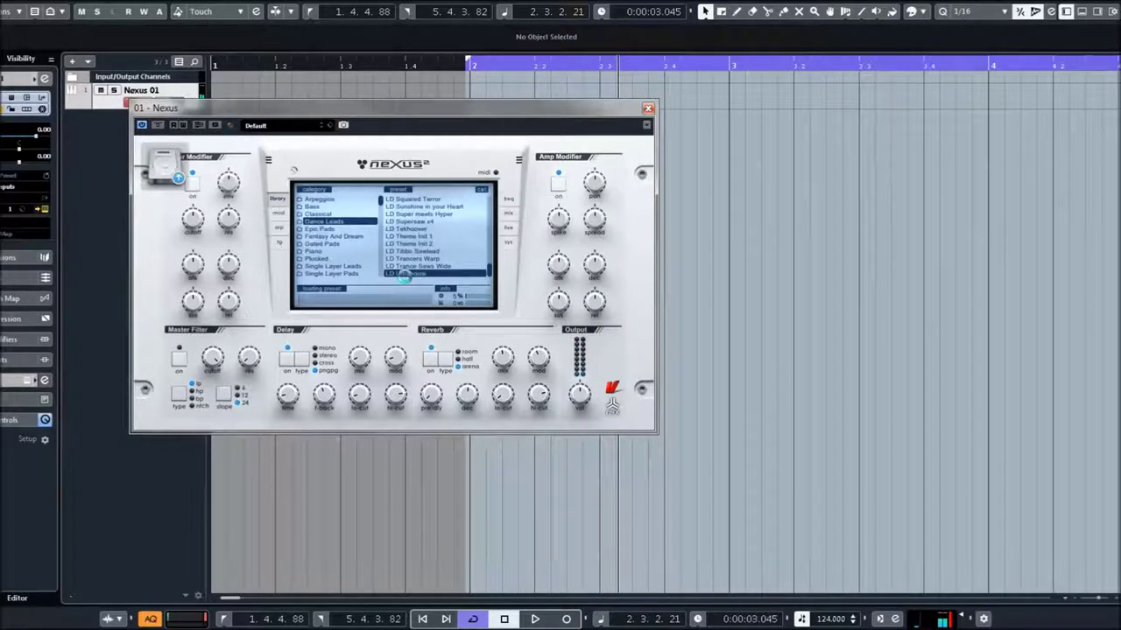